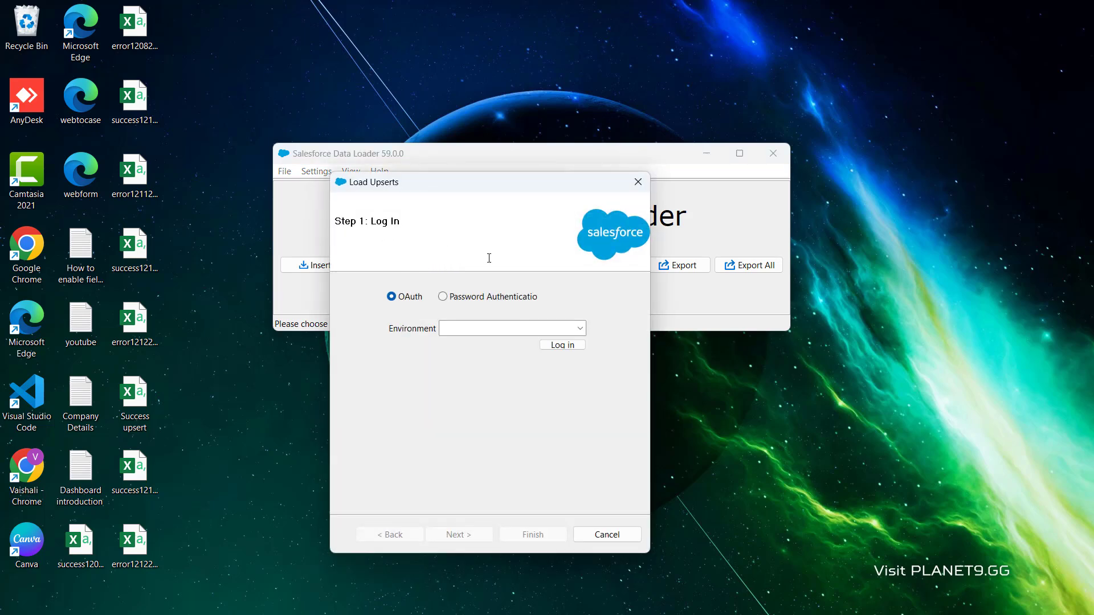
Try to log in for the upsert with password authentication, entering the account password.
{"action": "left_click", "coordinate": [443, 297]}
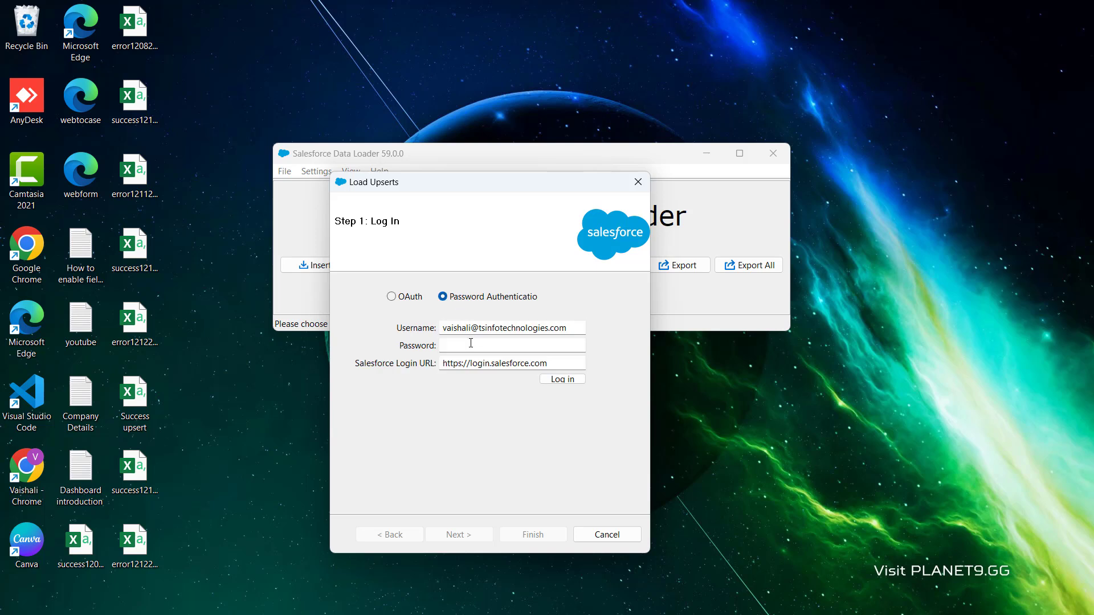
{"action": "left_click", "coordinate": [469, 348]}
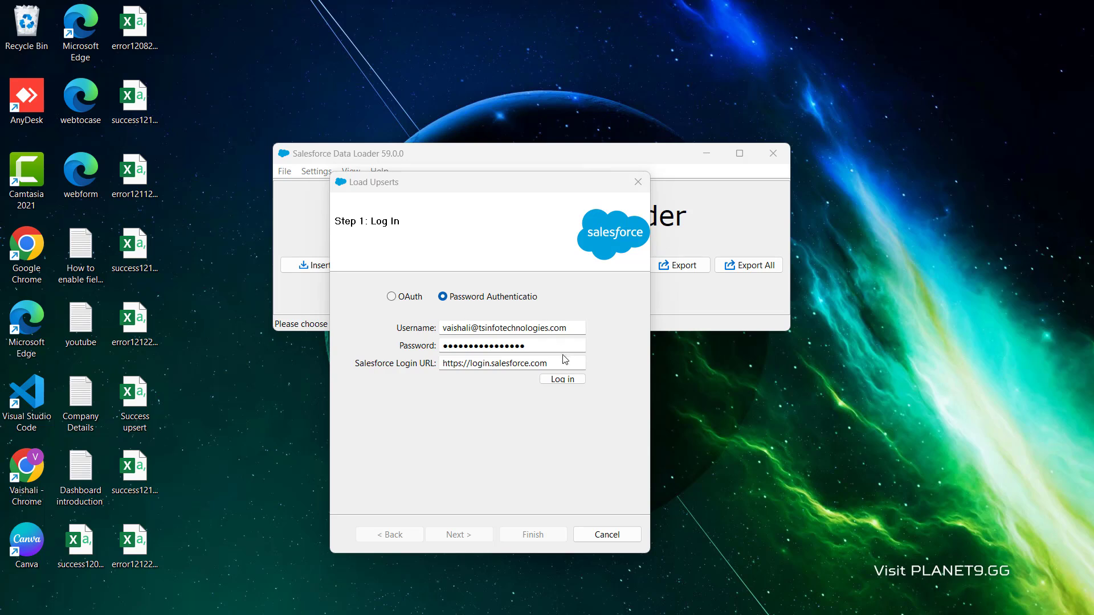
{"action": "left_click", "coordinate": [560, 380]}
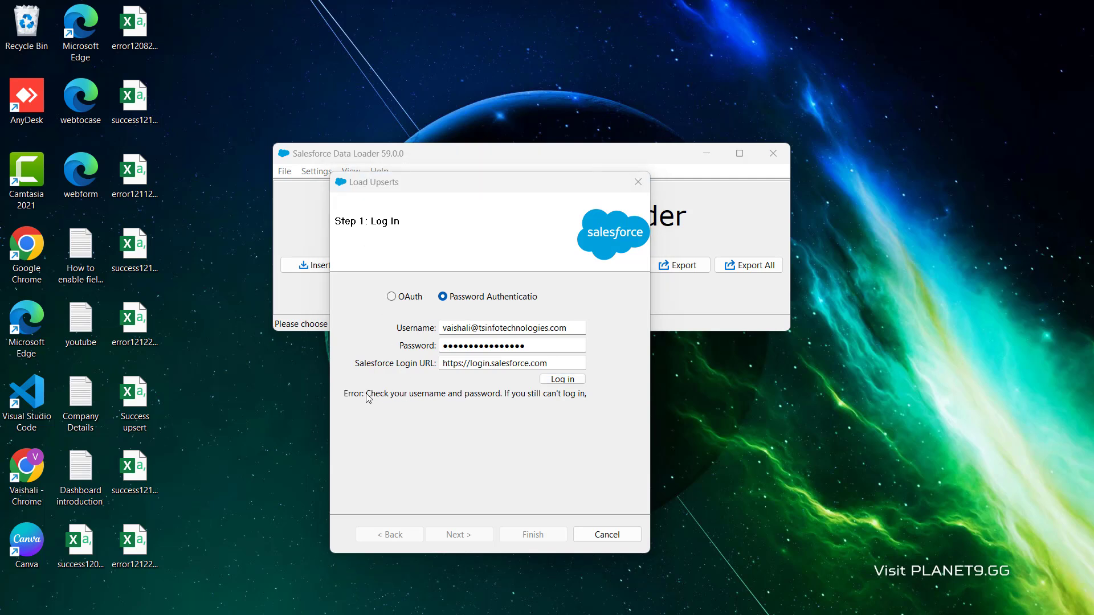
{"action": "left_click", "coordinate": [408, 398]}
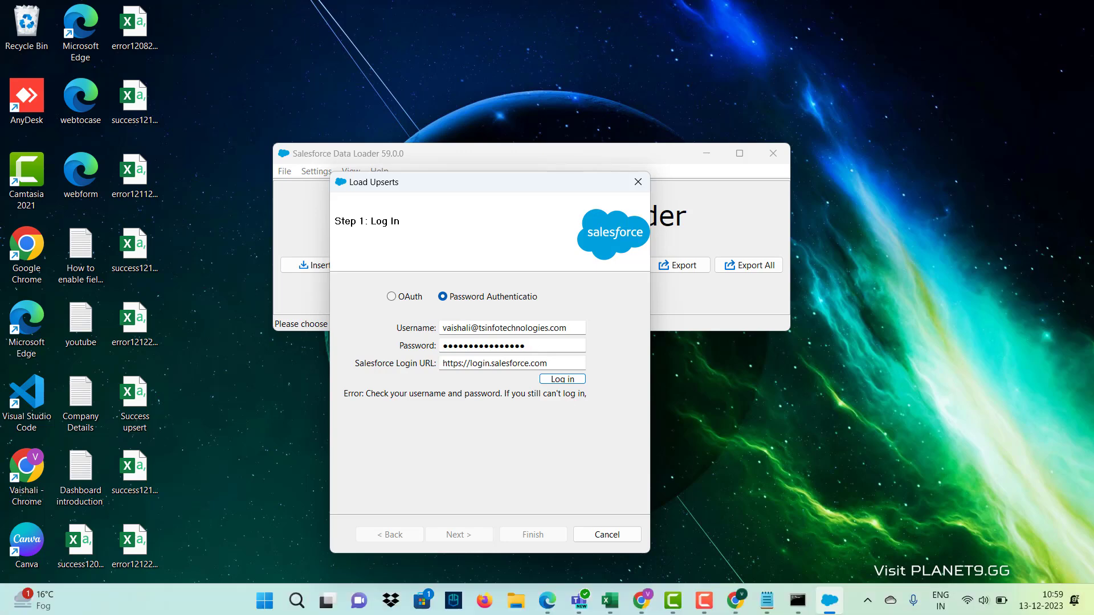
Switch to Salesforce in Chrome and reset the account's security token from the personal settings.
{"action": "left_click", "coordinate": [746, 608]}
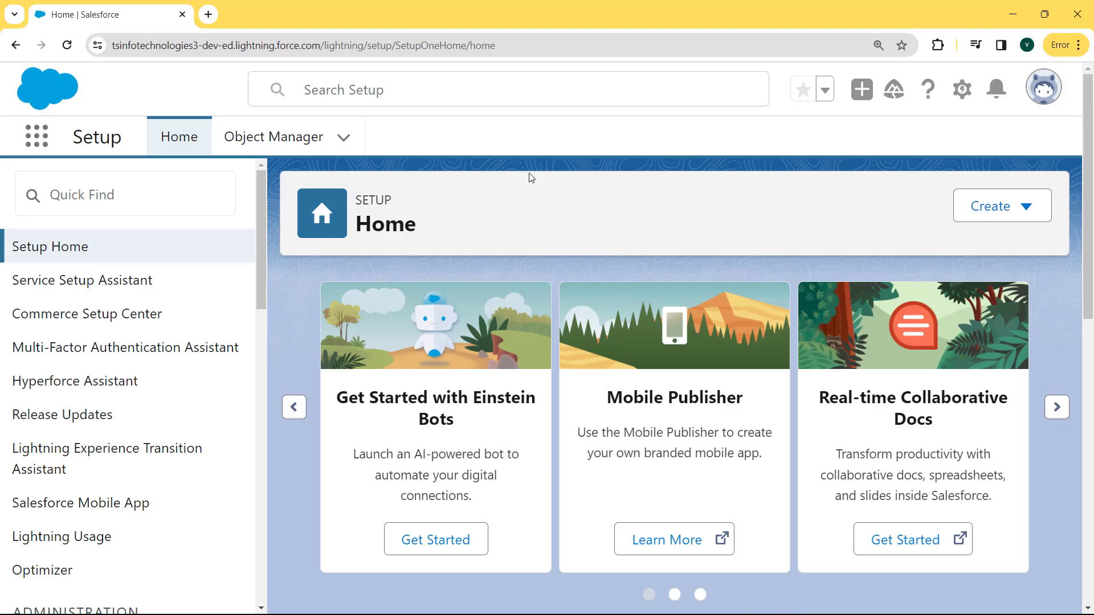
{"action": "left_click", "coordinate": [1049, 83]}
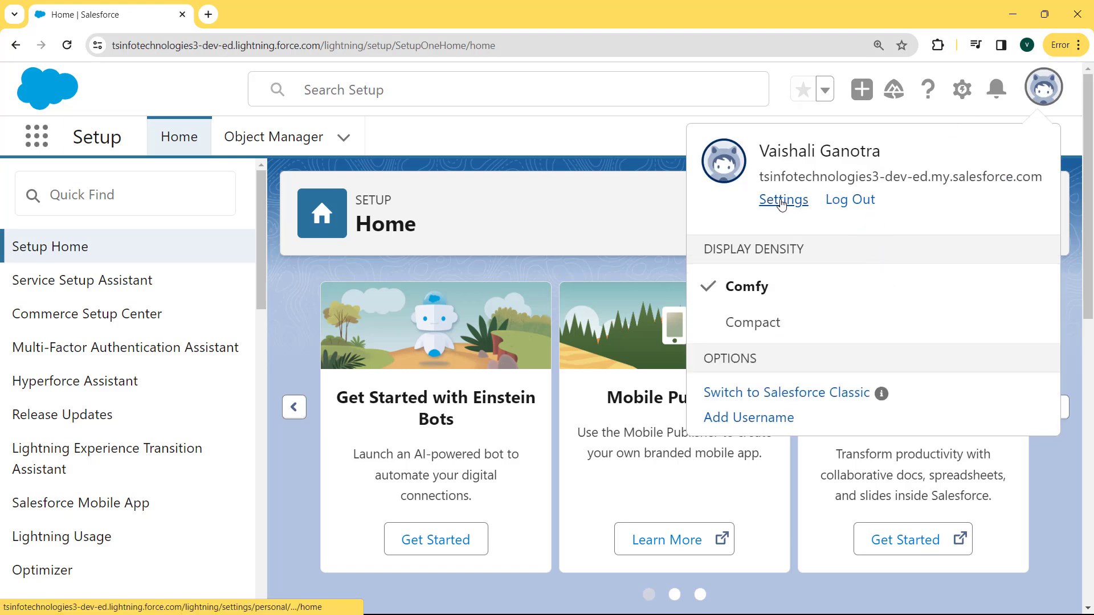
{"action": "left_click", "coordinate": [782, 201]}
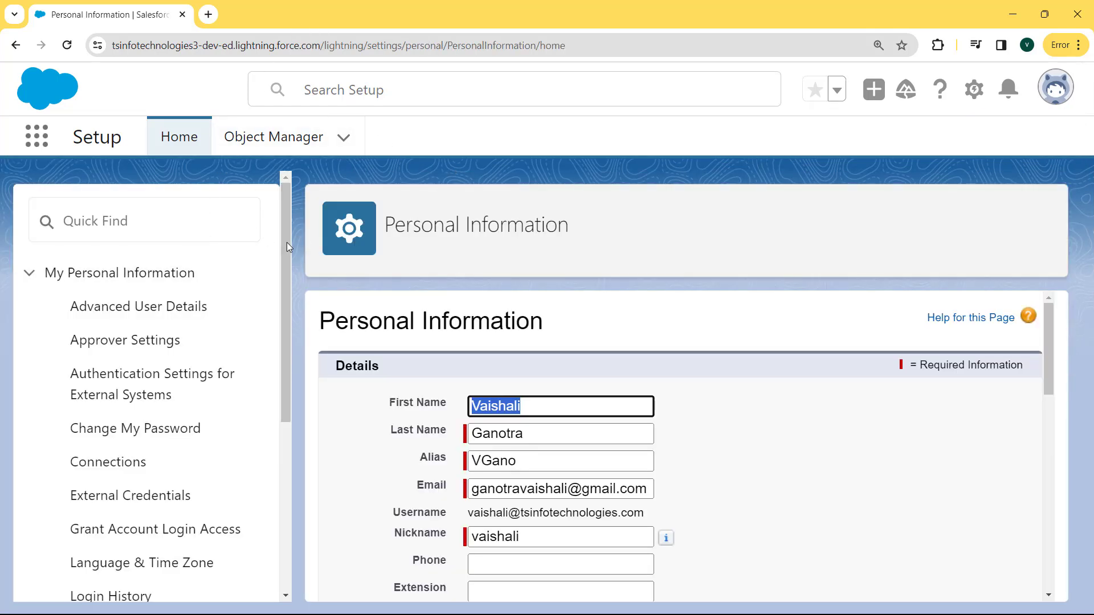
{"action": "left_click_drag", "start_coordinate": [286, 241], "coordinate": [292, 329]}
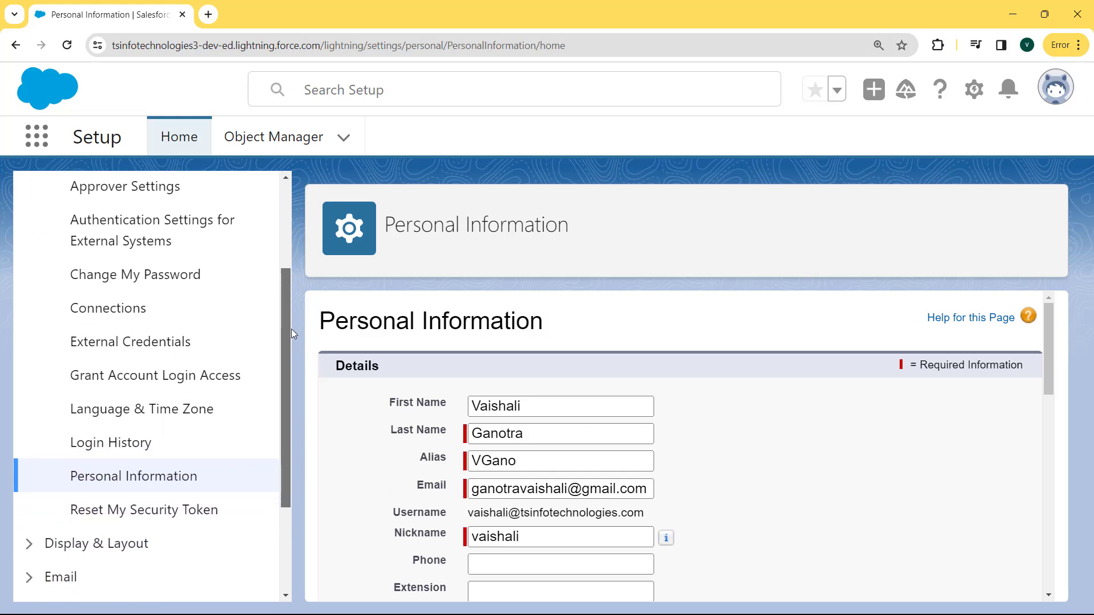
{"action": "left_click", "coordinate": [174, 513]}
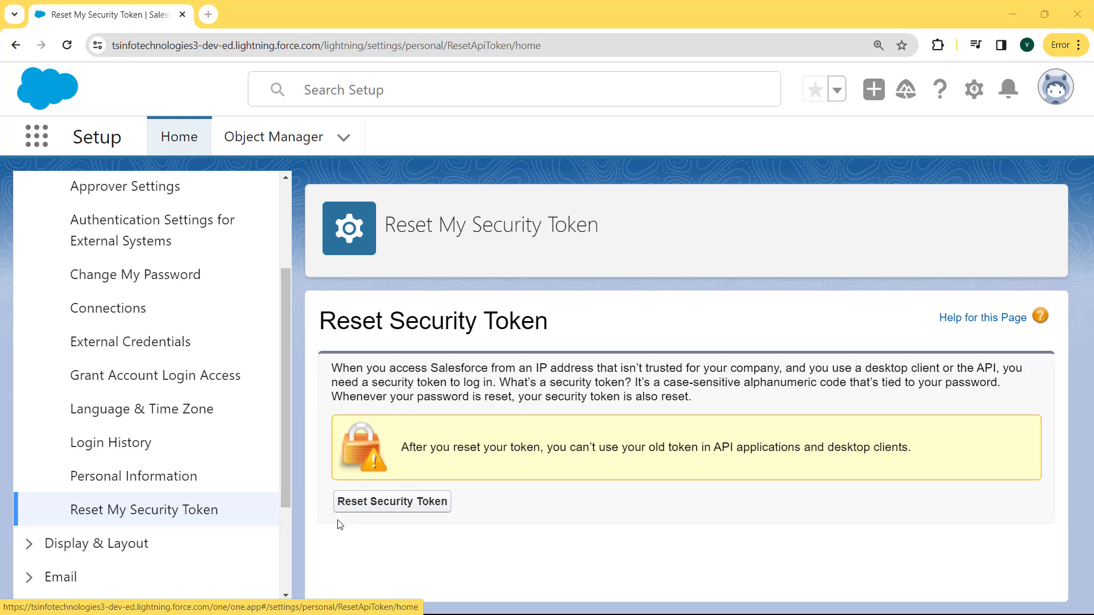
{"action": "left_click", "coordinate": [413, 504]}
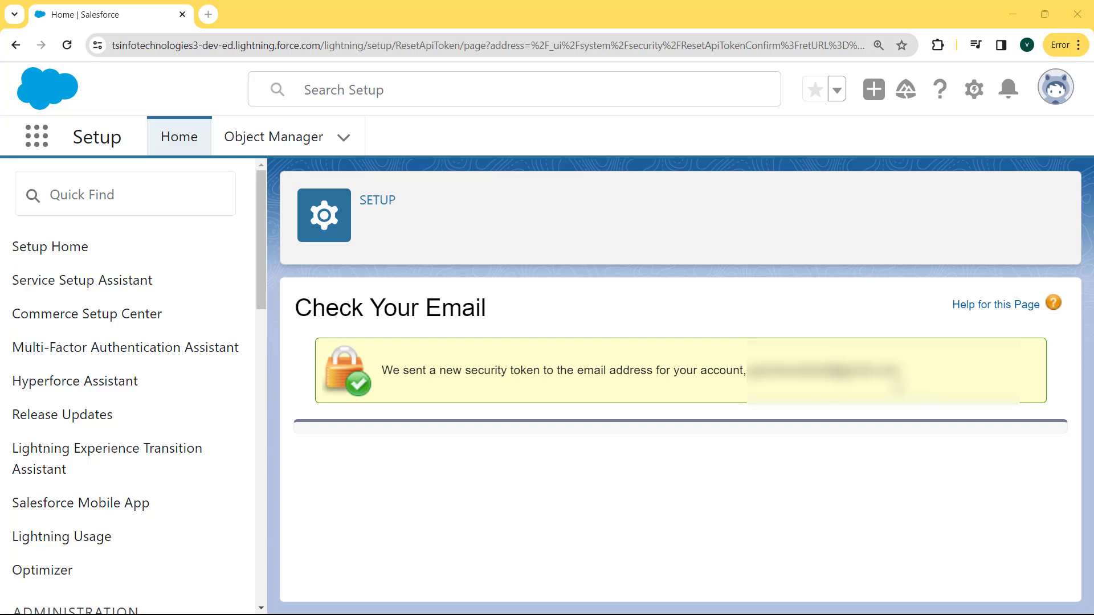
Open the "Your new Salesforce security token" email in Gmail and copy the security token.
{"action": "left_click", "coordinate": [285, 25]}
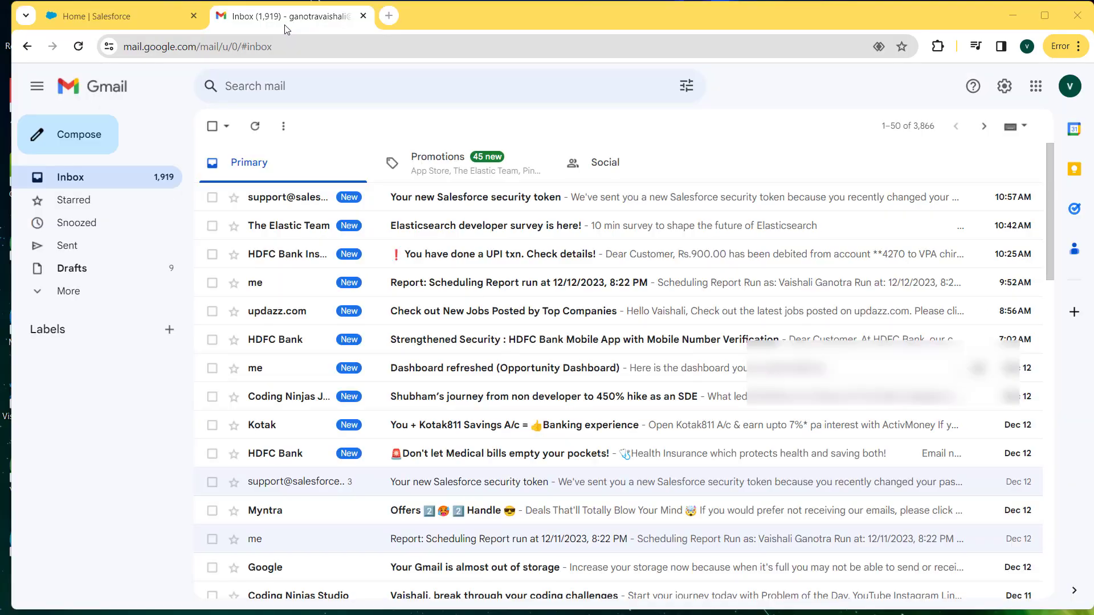
{"action": "left_click", "coordinate": [467, 203]}
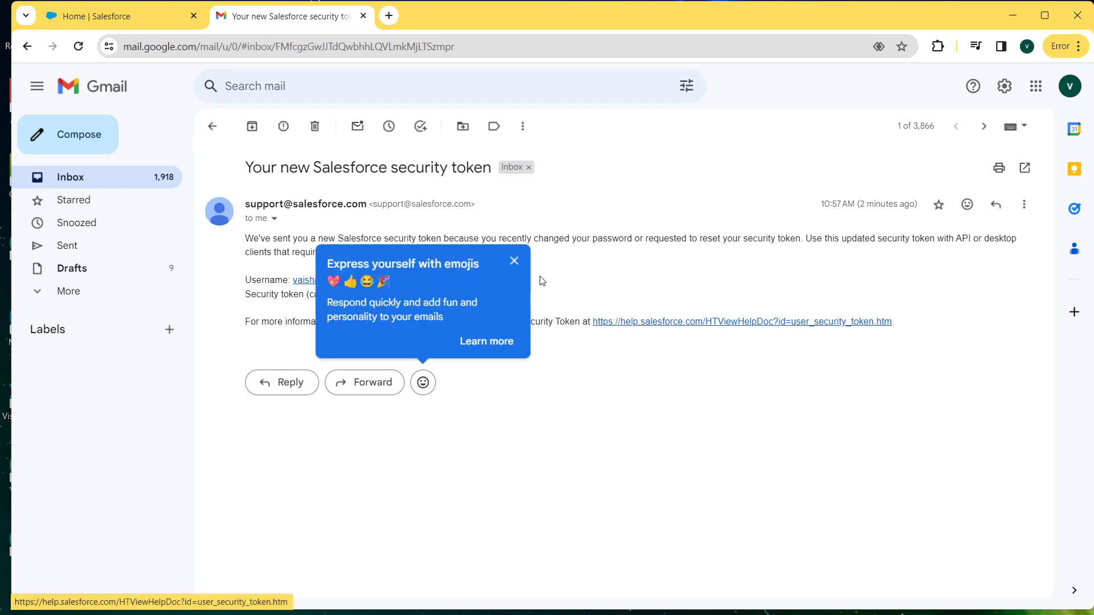
{"action": "left_click_drag", "start_coordinate": [510, 295], "coordinate": [377, 298]}
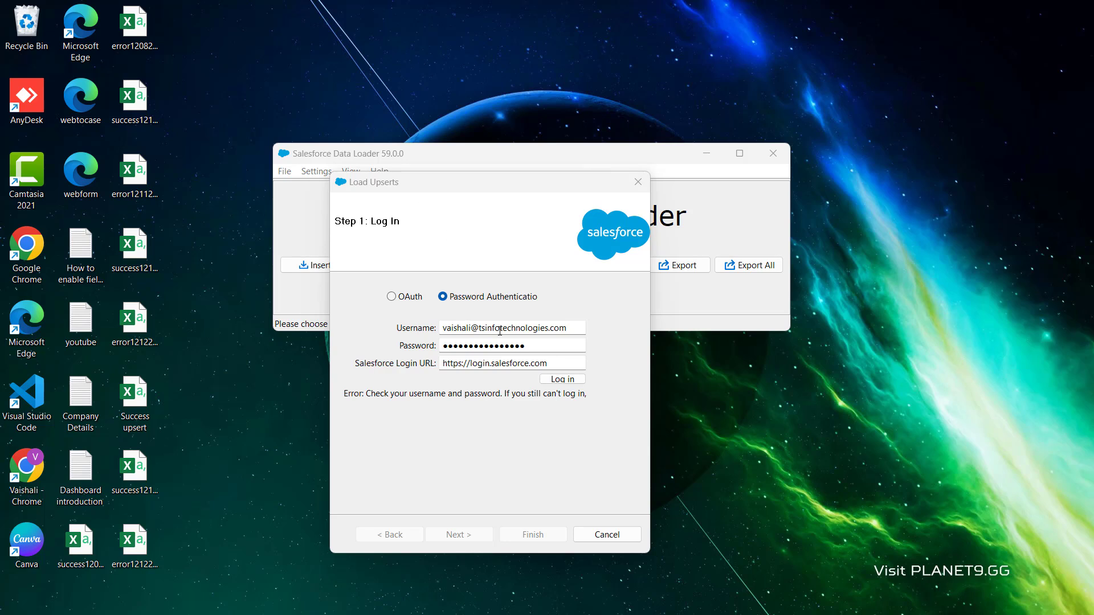
Return to Data Loader, append the copied security token to the account password and log in.
{"action": "left_click", "coordinate": [550, 344]}
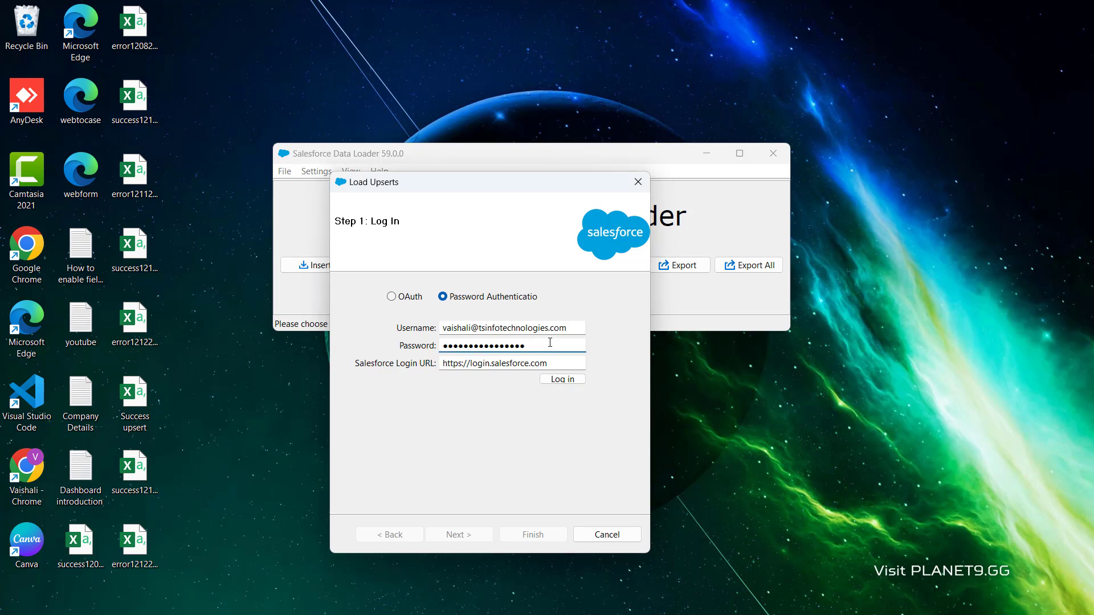
{"action": "key", "text": "ctrl+v"}
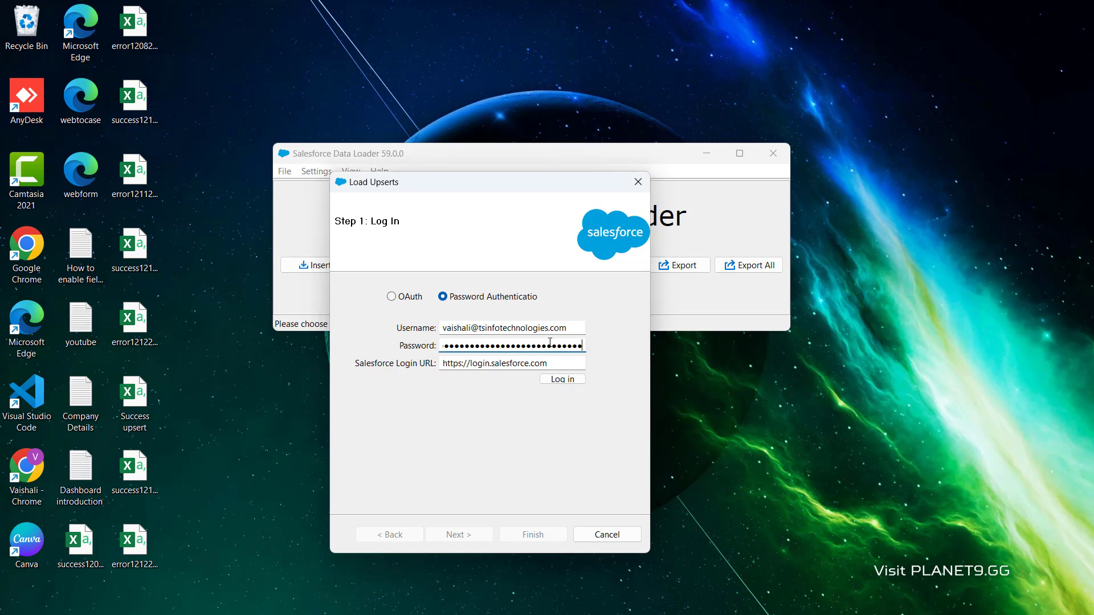
{"action": "left_click", "coordinate": [556, 382]}
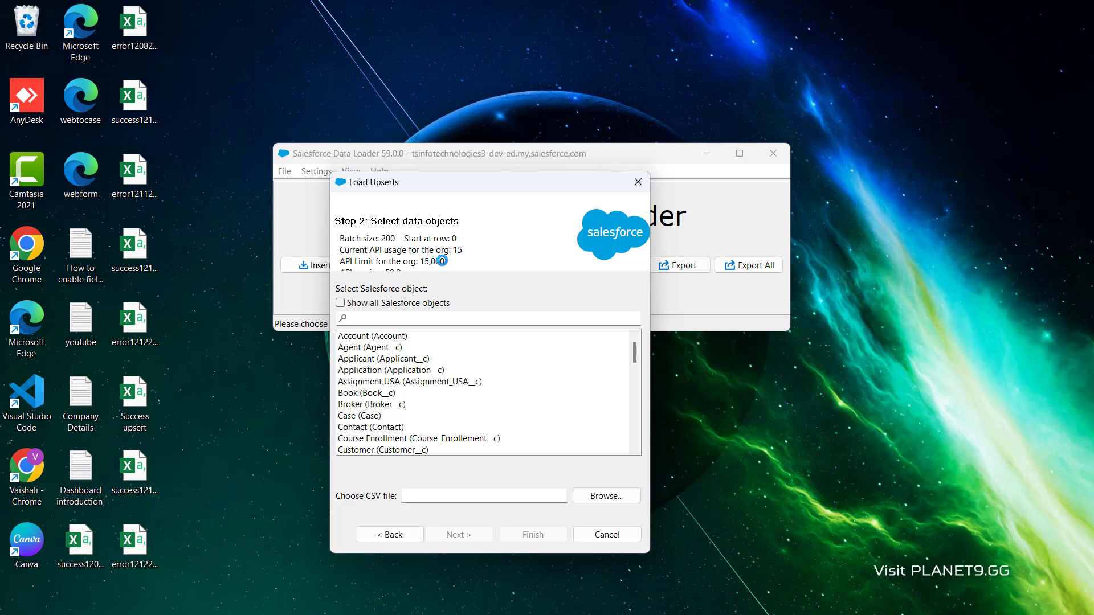
Select the Contact object for the upsert, and paste contact records into rows 7 to 11 of the Success upsert sheet in Excel.
{"action": "left_click", "coordinate": [368, 428]}
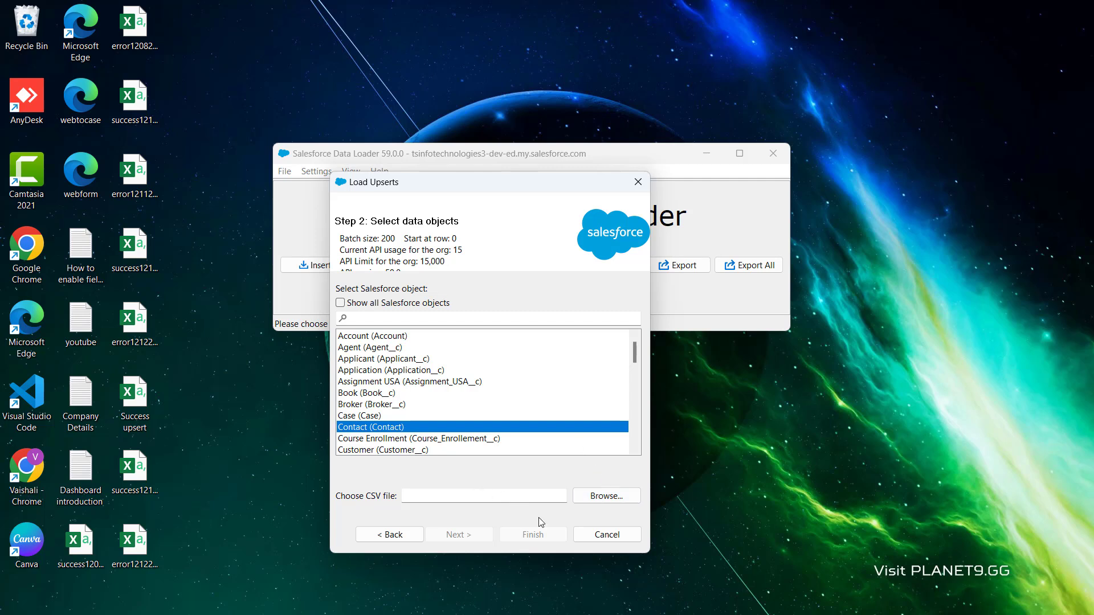
{"action": "mouse_move", "coordinate": [739, 607]}
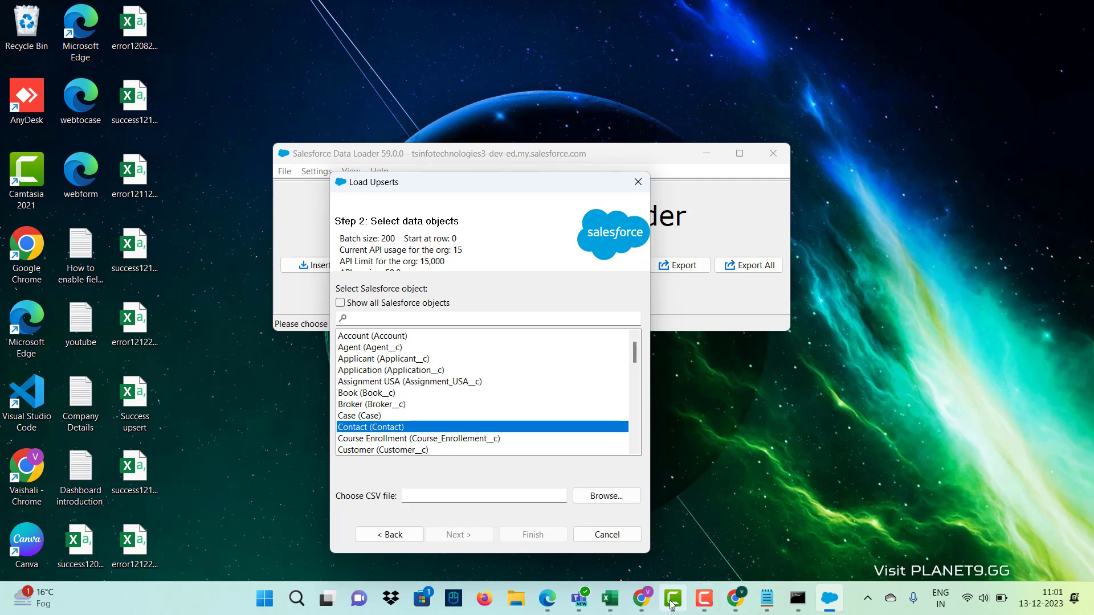
{"action": "left_click", "coordinate": [610, 598]}
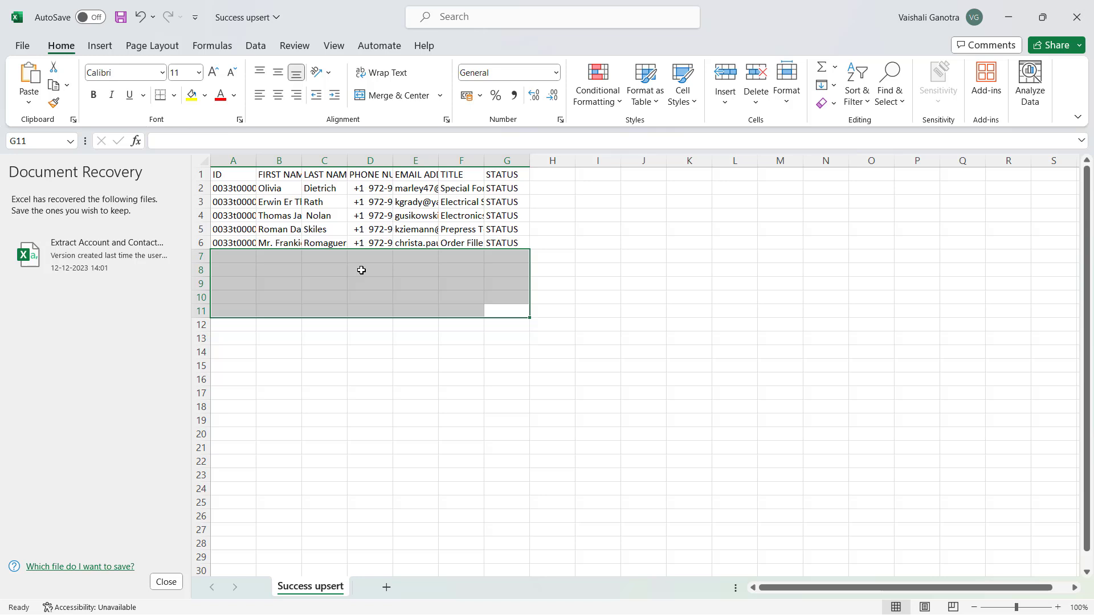
{"action": "key", "text": "ctrl+v"}
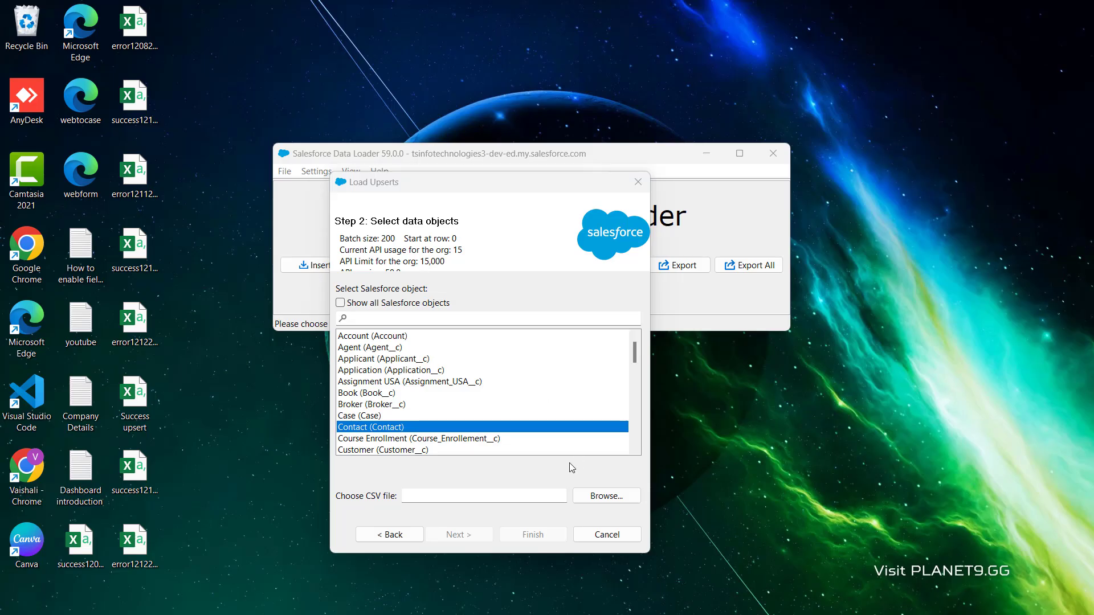
Back in Data Loader, choose the Success upsert CSV file from the Desktop and accept the data selection.
{"action": "left_click", "coordinate": [594, 498]}
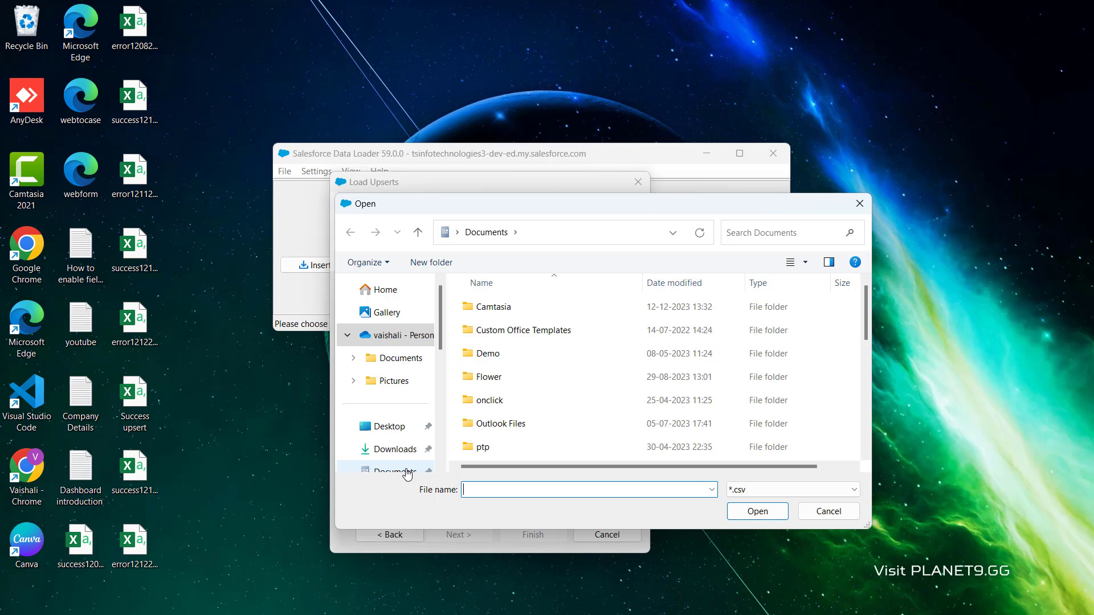
{"action": "scroll", "coordinate": [407, 474], "scroll_direction": "down", "scroll_amount": 1}
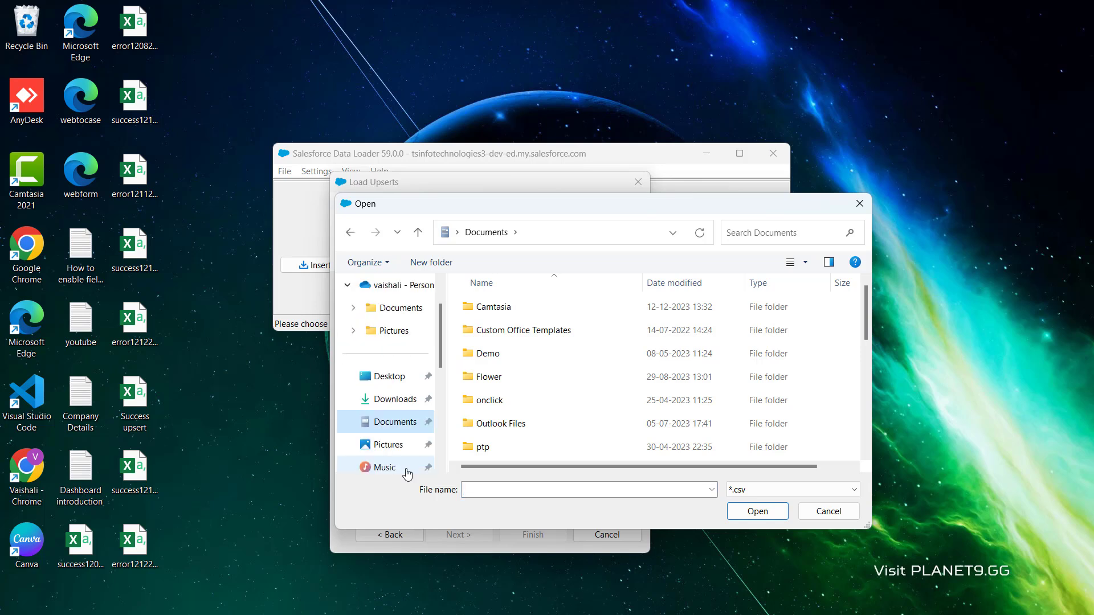
{"action": "left_click", "coordinate": [399, 376]}
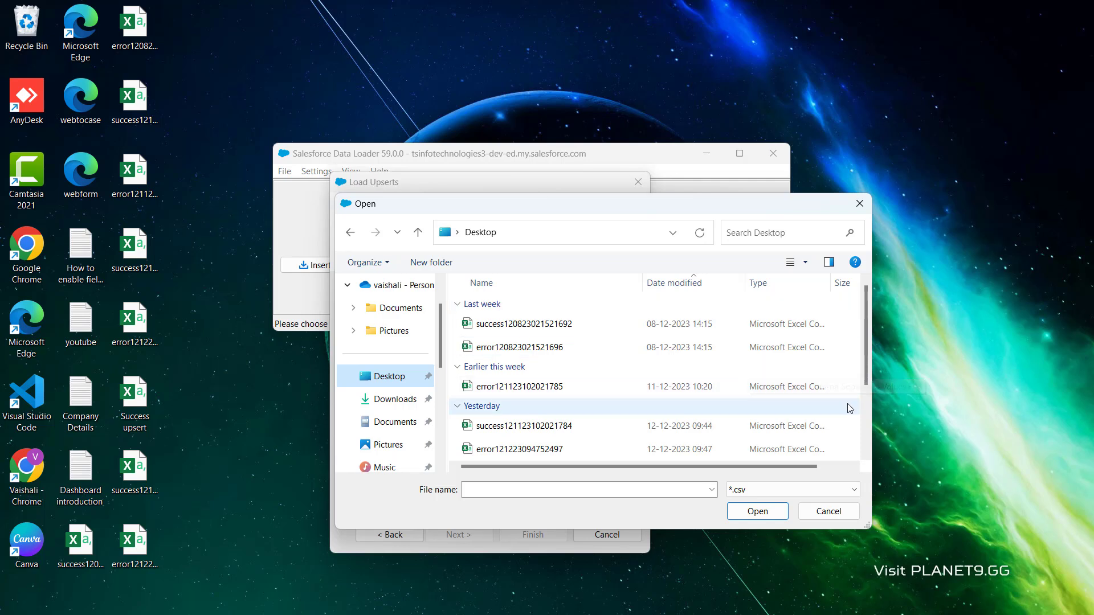
{"action": "scroll", "coordinate": [864, 405], "scroll_direction": "down", "scroll_amount": 2}
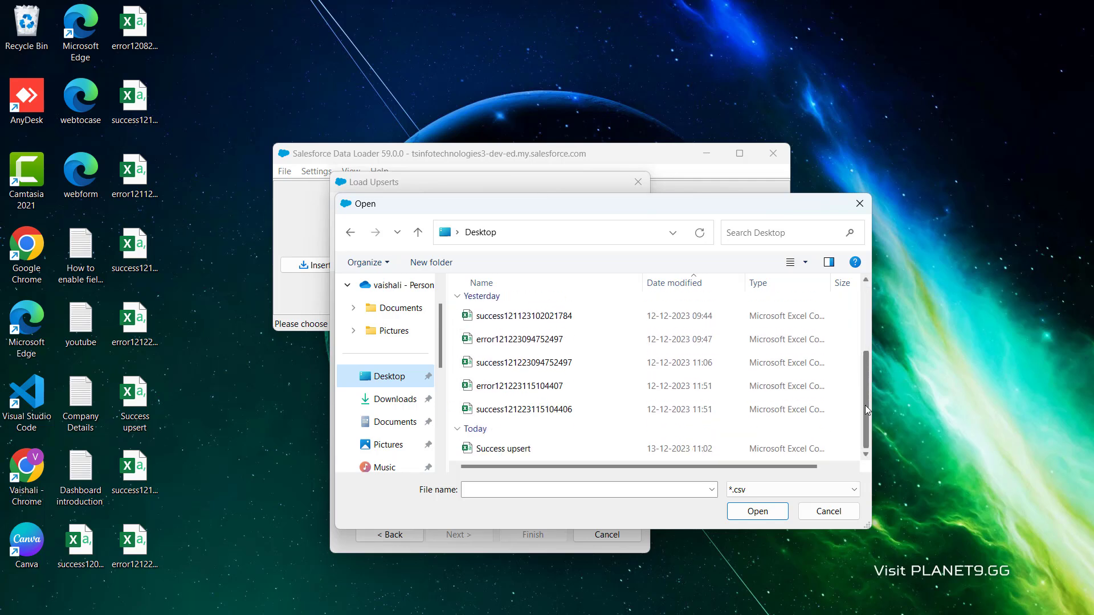
{"action": "left_click", "coordinate": [538, 450]}
{"action": "left_click", "coordinate": [766, 513]}
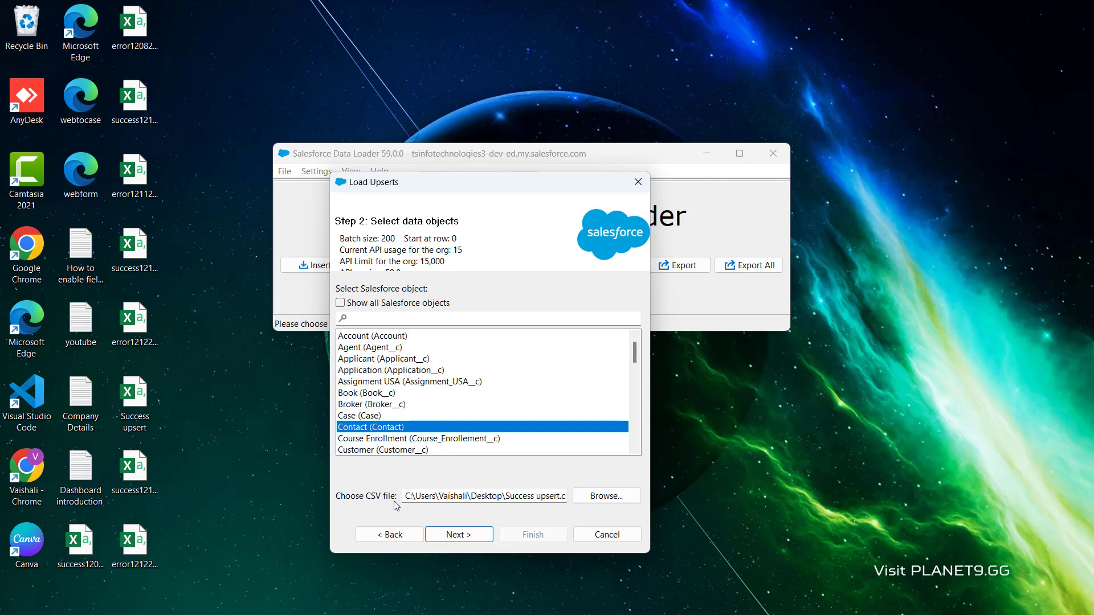
{"action": "left_click", "coordinate": [456, 537]}
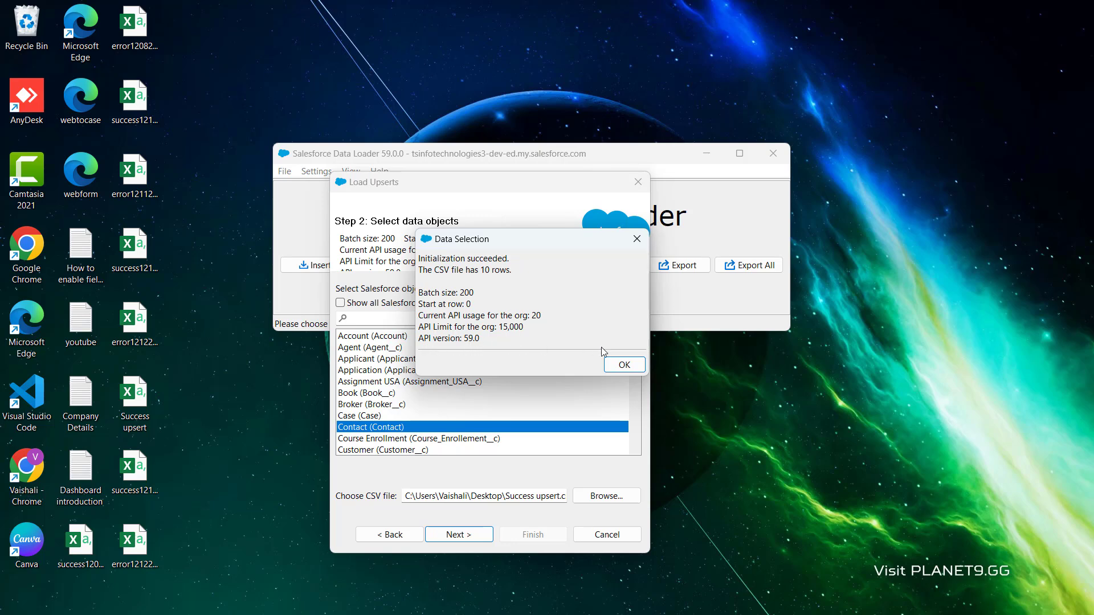
{"action": "left_click", "coordinate": [622, 368]}
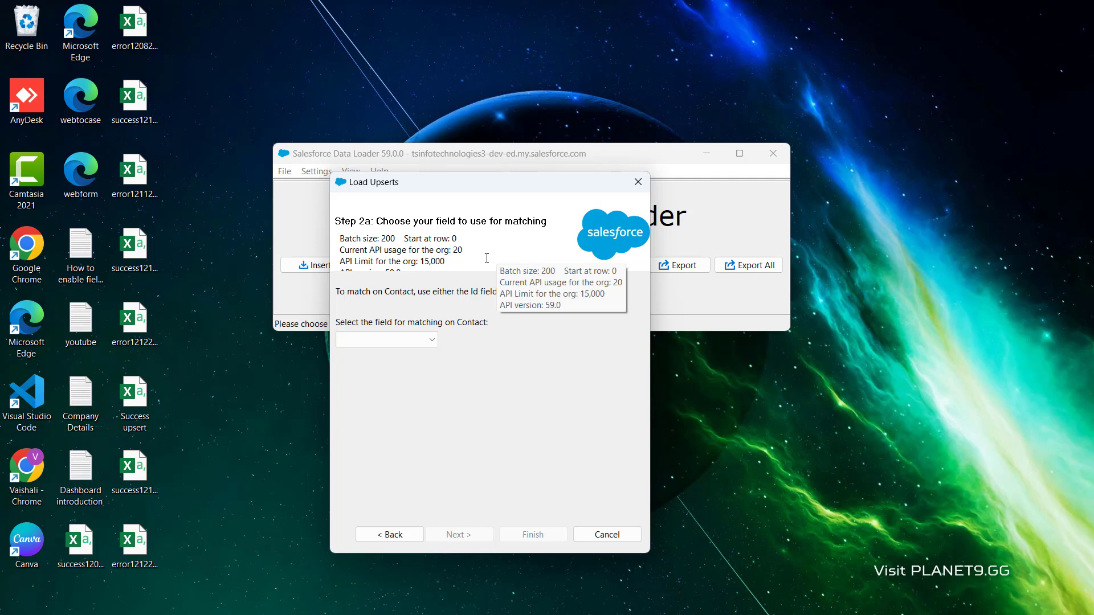
Set Email as the matching field on Contact and continue to mapping without selecting any related objects.
{"action": "left_click", "coordinate": [432, 342]}
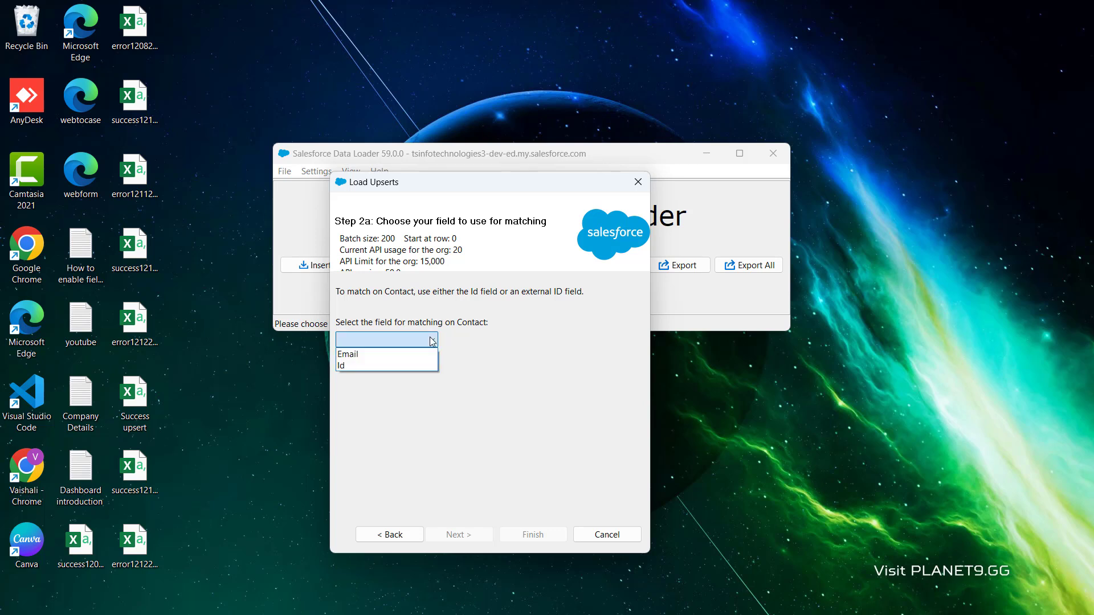
{"action": "left_click", "coordinate": [401, 354]}
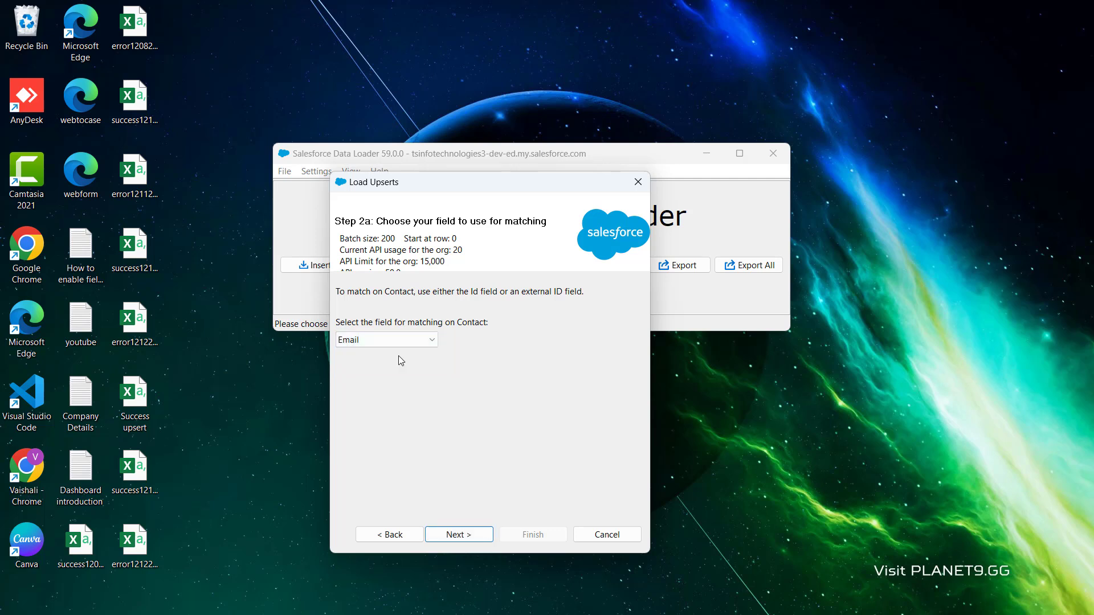
{"action": "left_click", "coordinate": [470, 537]}
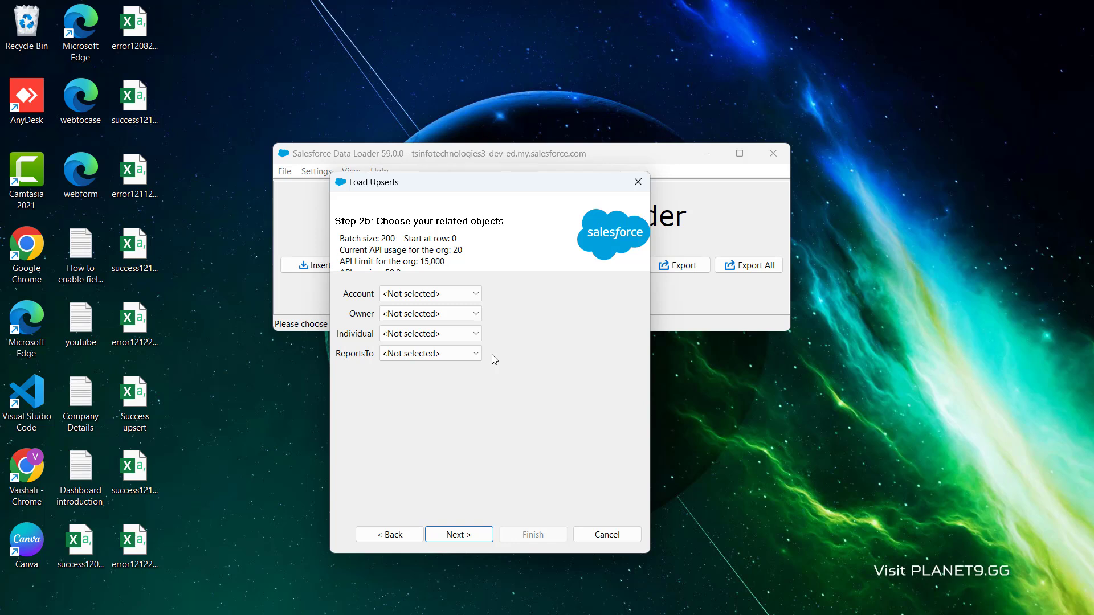
{"action": "left_click", "coordinate": [466, 537]}
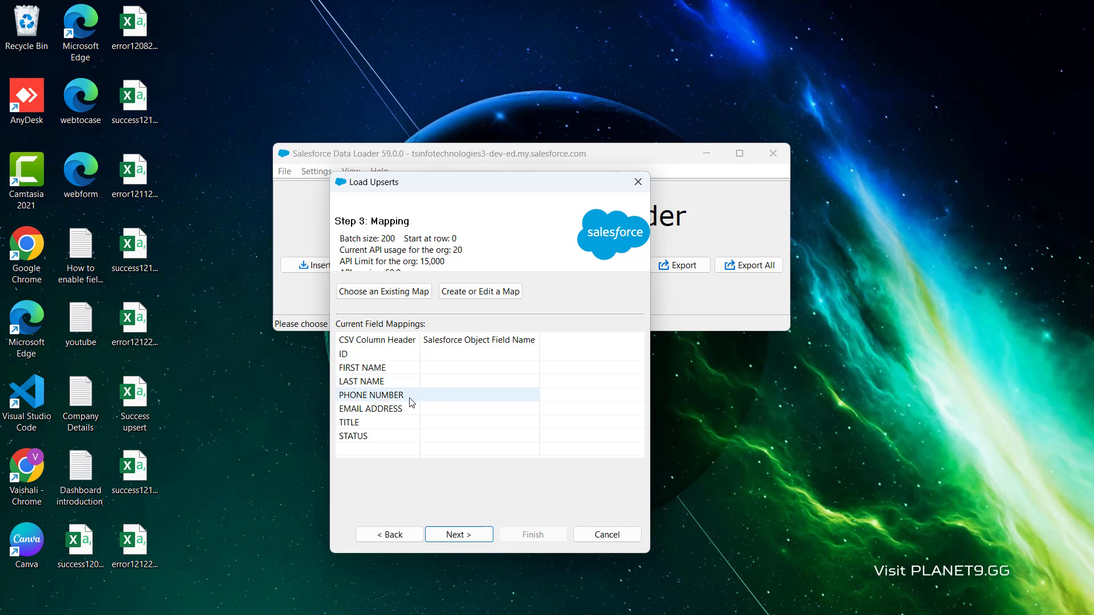
Load the existing field map mapping.sdl from the Documents folder.
{"action": "left_click", "coordinate": [384, 293]}
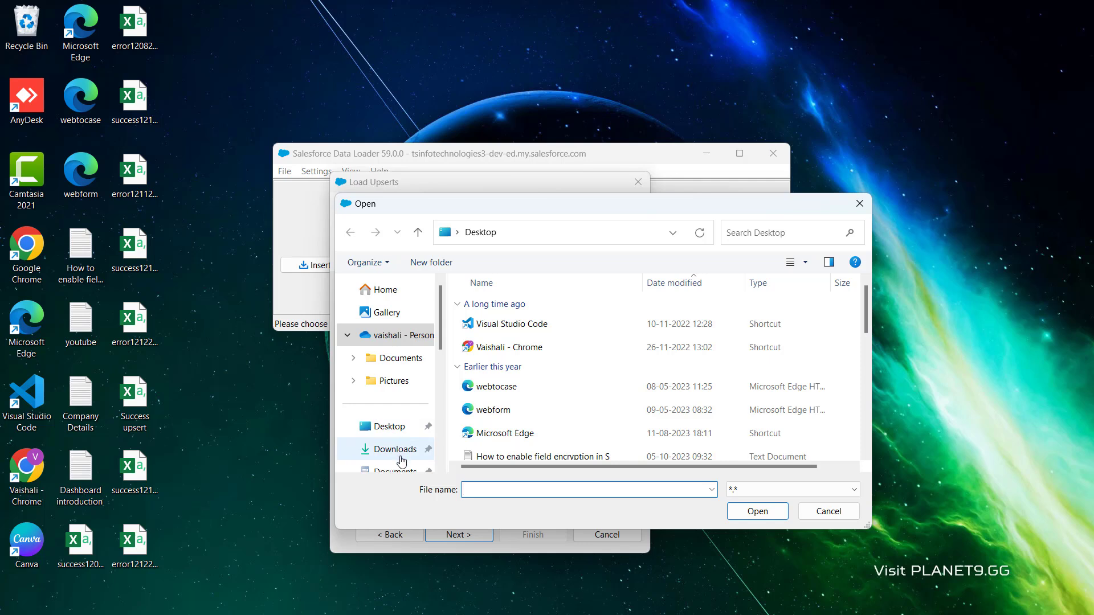
{"action": "scroll", "coordinate": [405, 469], "scroll_direction": "down", "scroll_amount": 1}
{"action": "left_click", "coordinate": [507, 489]}
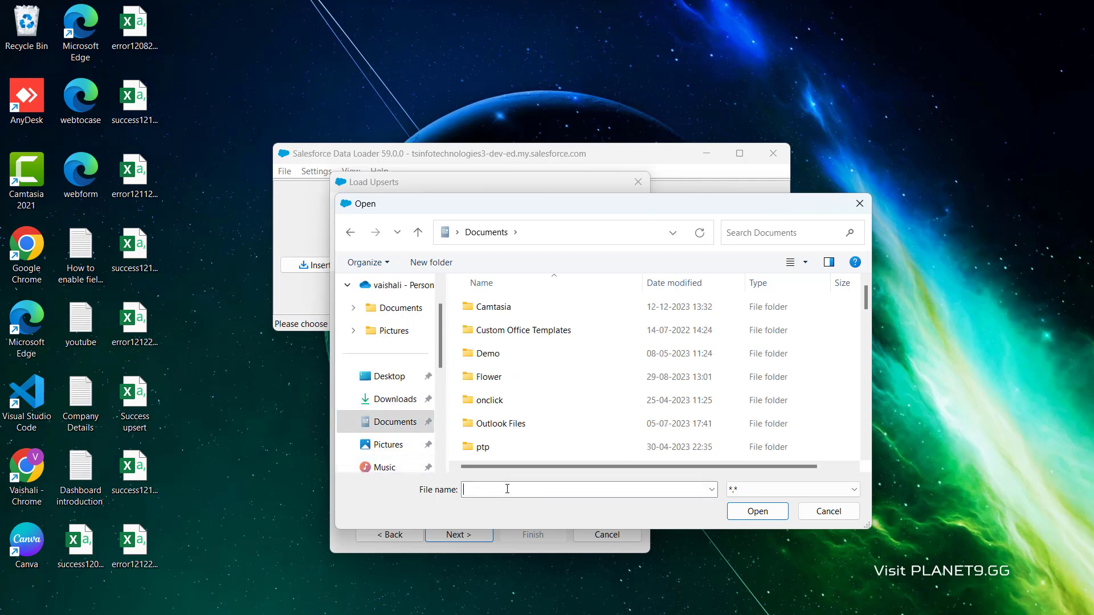
{"action": "type", "text": "ma"}
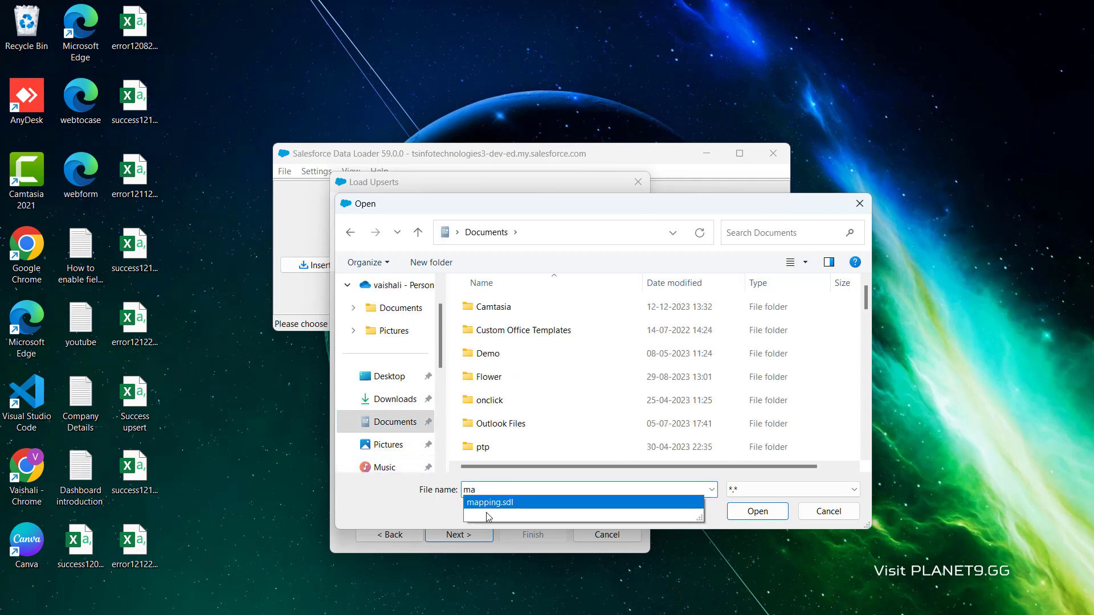
{"action": "left_click", "coordinate": [490, 503]}
{"action": "left_click", "coordinate": [780, 517]}
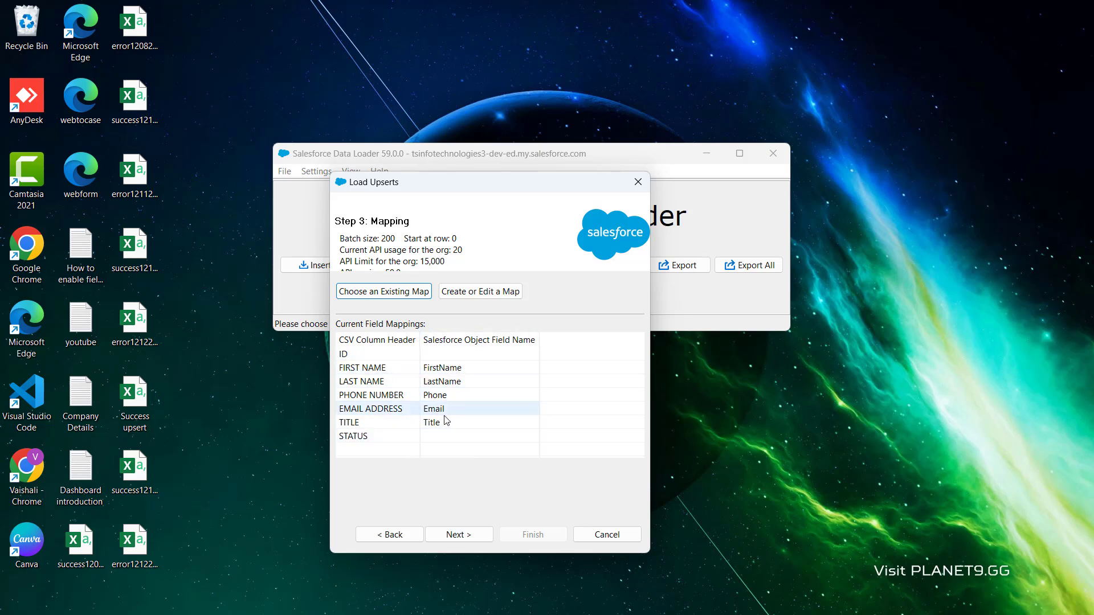
Auto-match the Contact fields to the CSV columns, accept the mapping and continue to the finish step.
{"action": "left_click", "coordinate": [481, 292]}
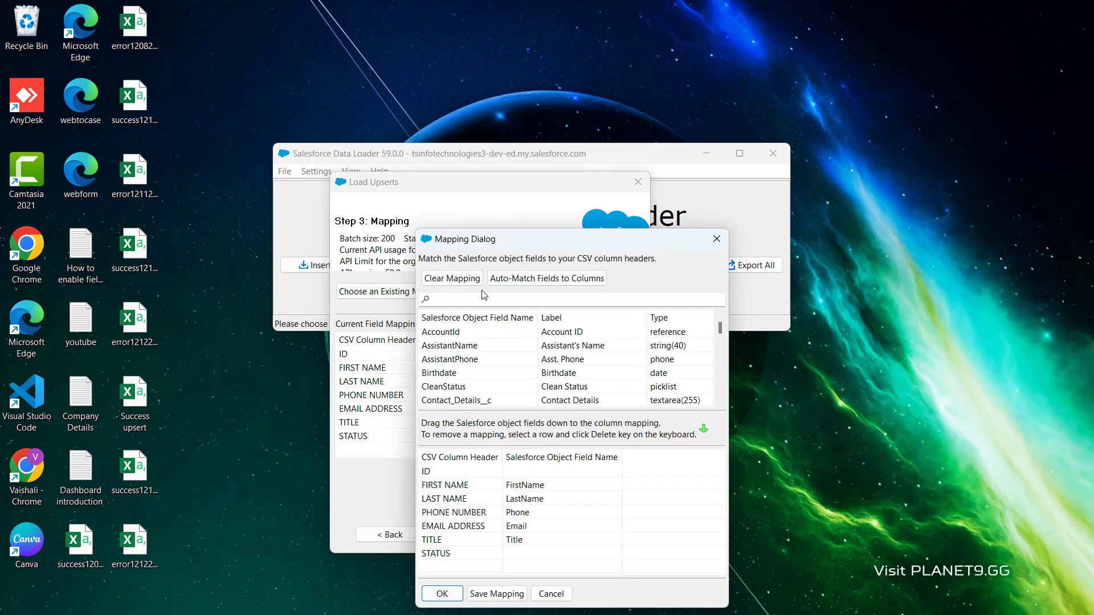
{"action": "left_click", "coordinate": [520, 282]}
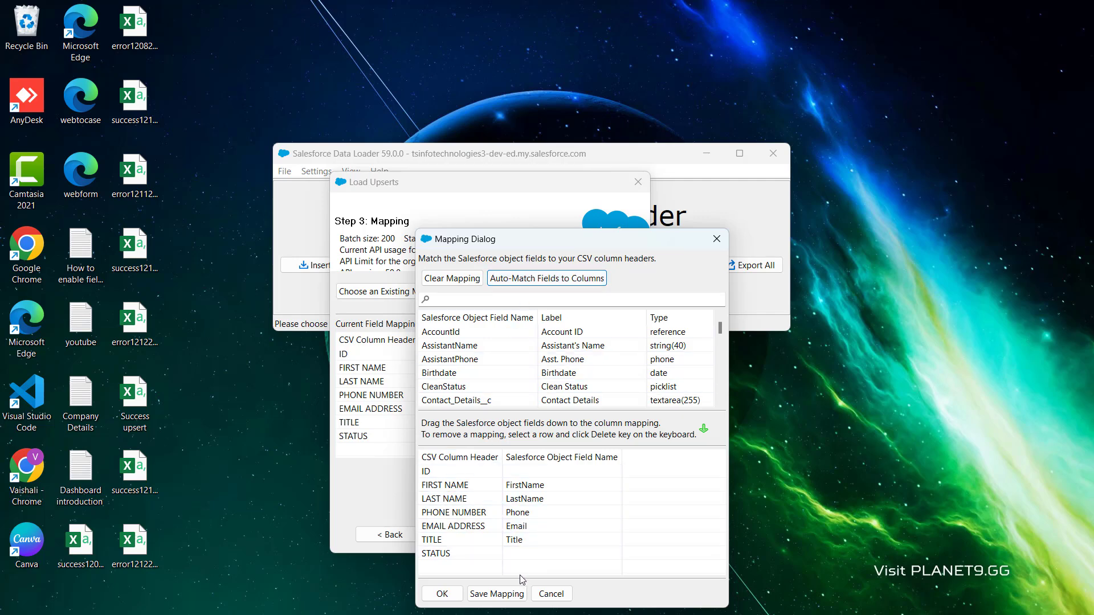
{"action": "left_click", "coordinate": [447, 595]}
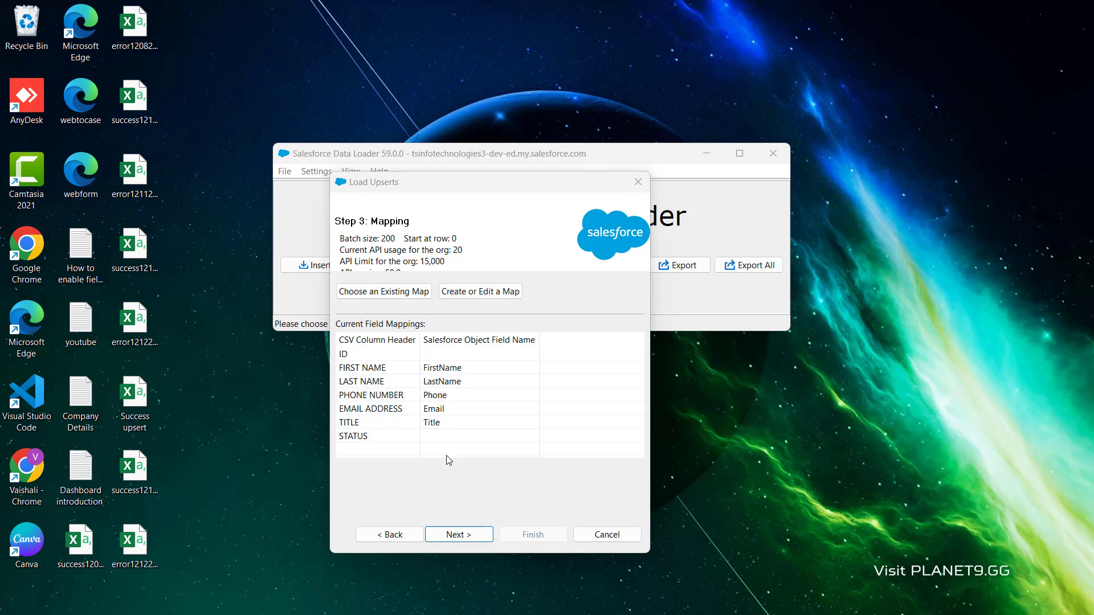
{"action": "left_click", "coordinate": [463, 539]}
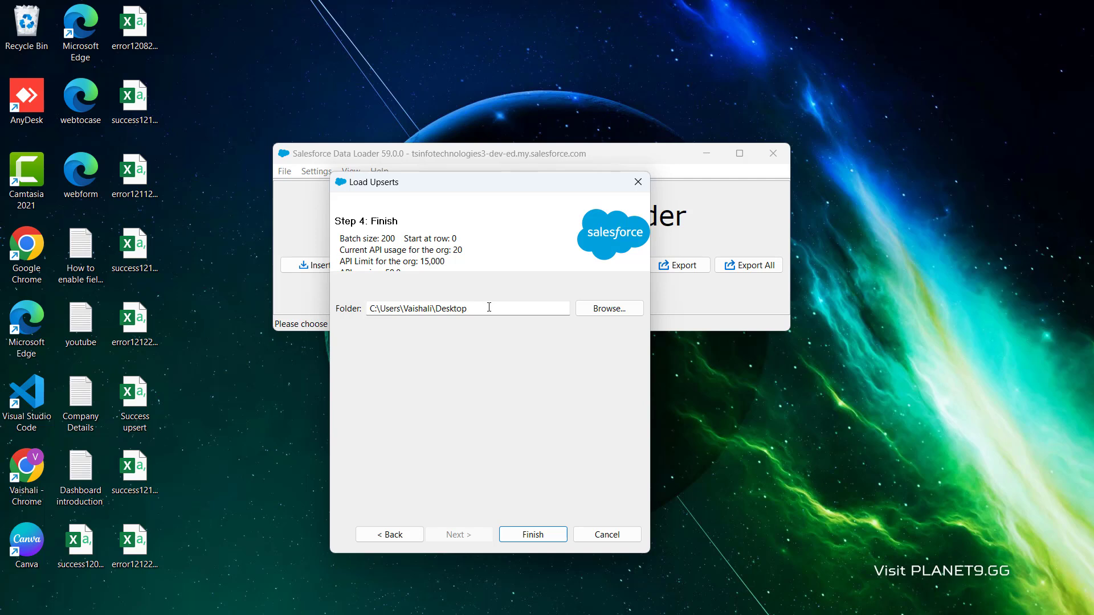
Choose the Desktop as the folder for the result files, and run the upsert, agreeing to add and update records.
{"action": "left_click_drag", "start_coordinate": [489, 308], "coordinate": [370, 317]}
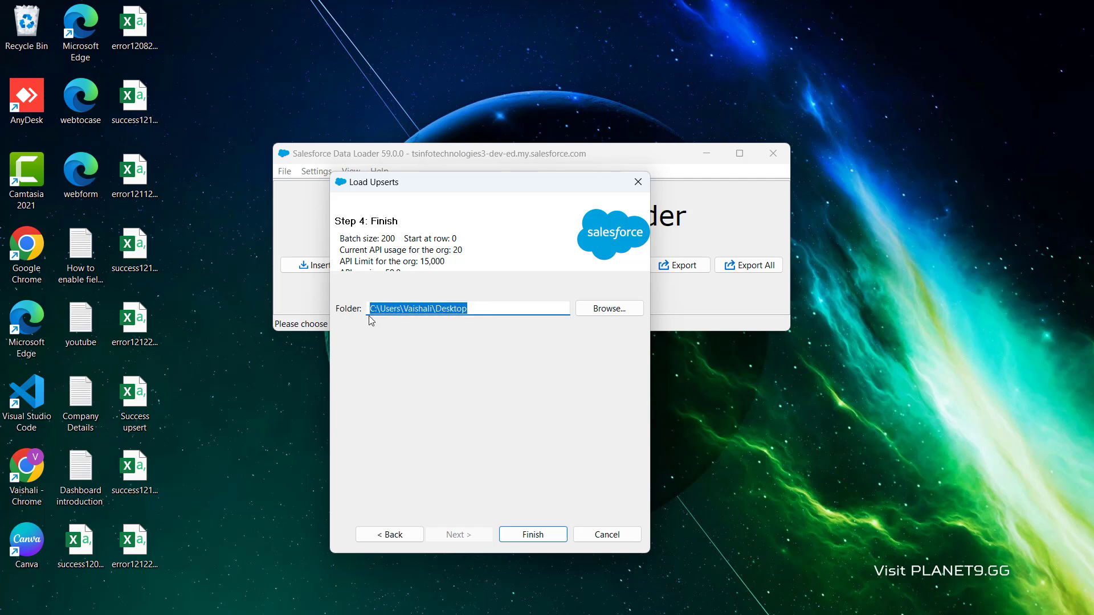
{"action": "left_click", "coordinate": [620, 313]}
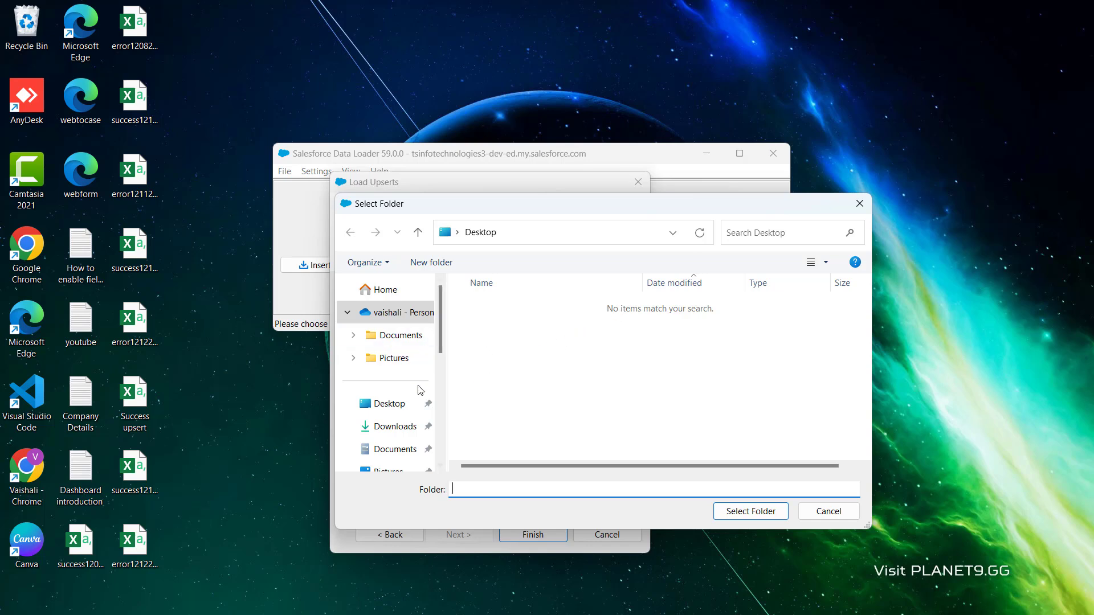
{"action": "left_click", "coordinate": [390, 404]}
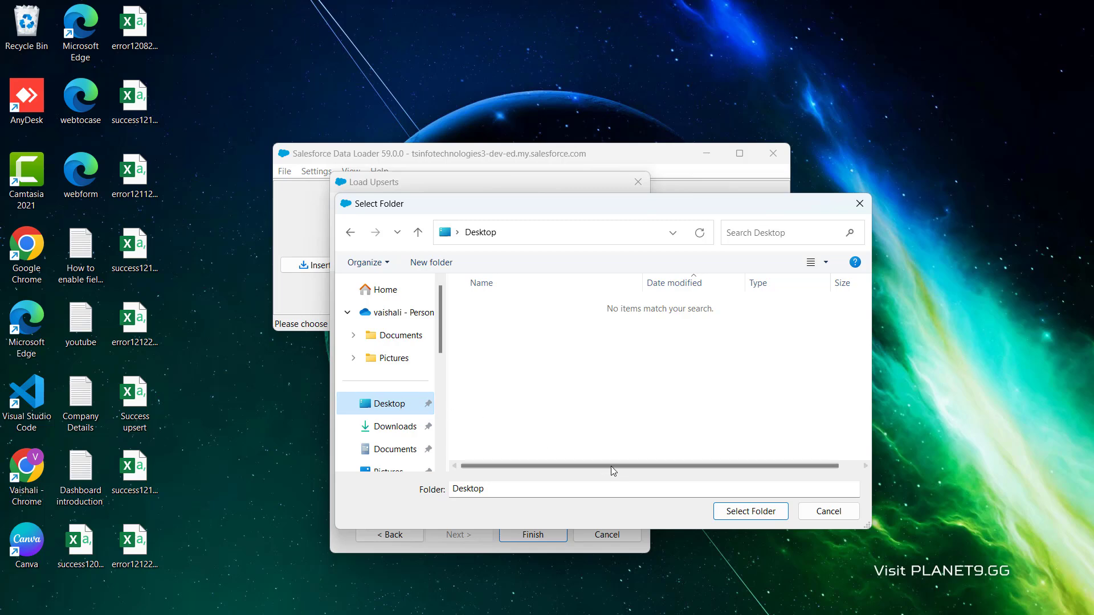
{"action": "left_click", "coordinate": [750, 512]}
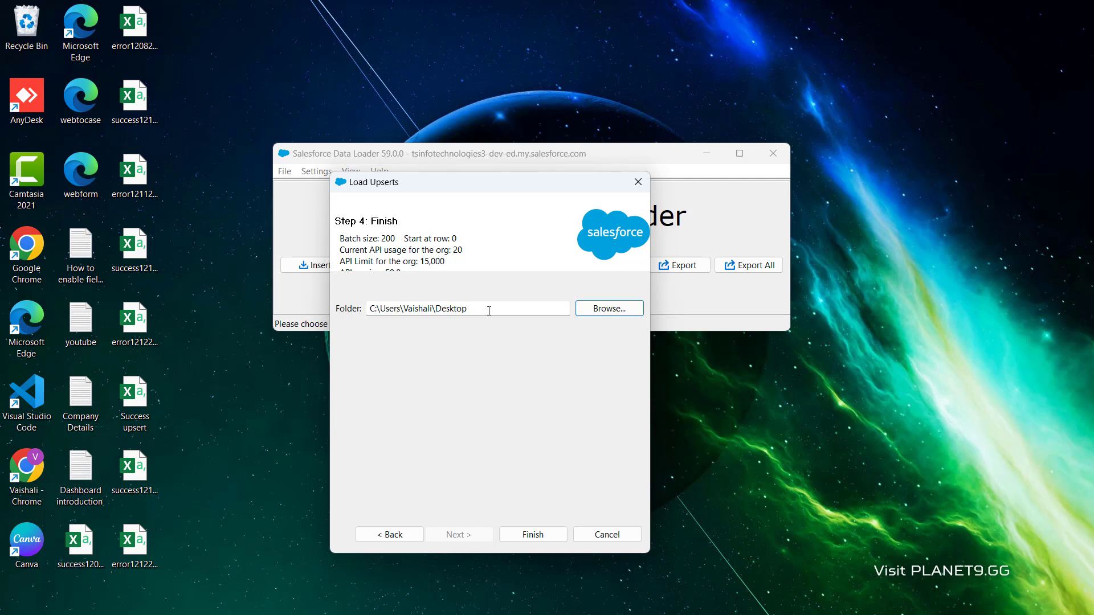
{"action": "left_click_drag", "start_coordinate": [488, 309], "coordinate": [345, 315]}
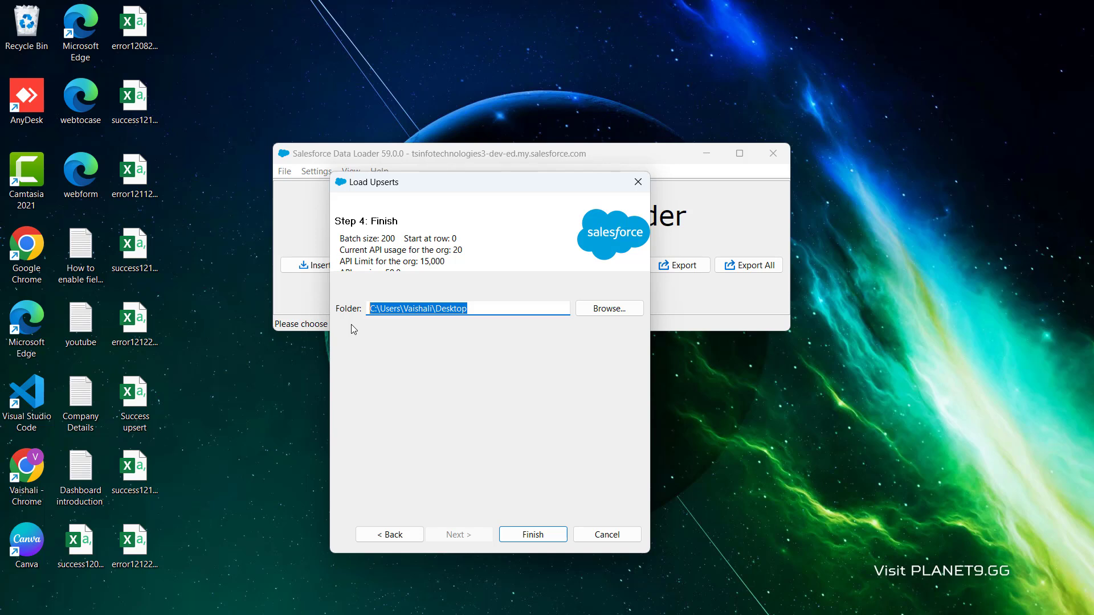
{"action": "left_click", "coordinate": [542, 536]}
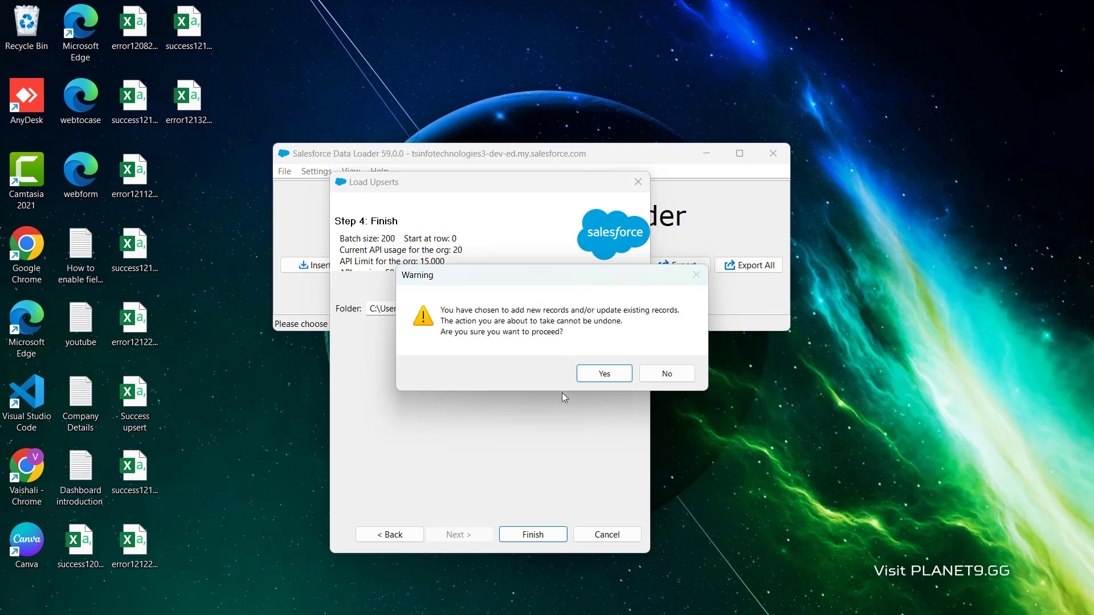
{"action": "left_click", "coordinate": [611, 375]}
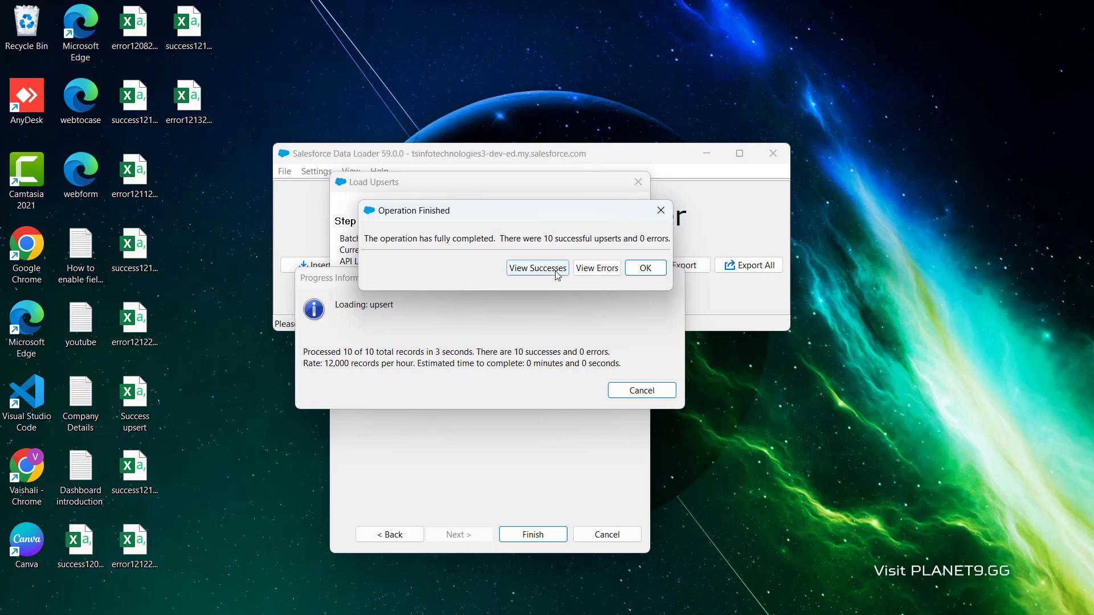
Review the upsert's success records and error records, and close the finished operation.
{"action": "left_click", "coordinate": [538, 268]}
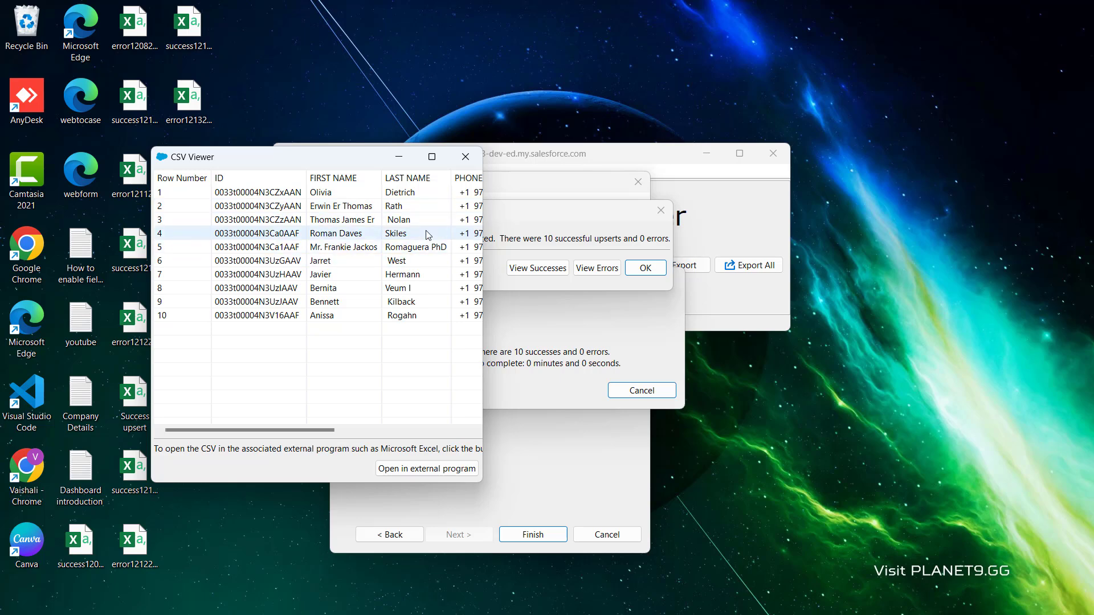
{"action": "left_click", "coordinate": [468, 159]}
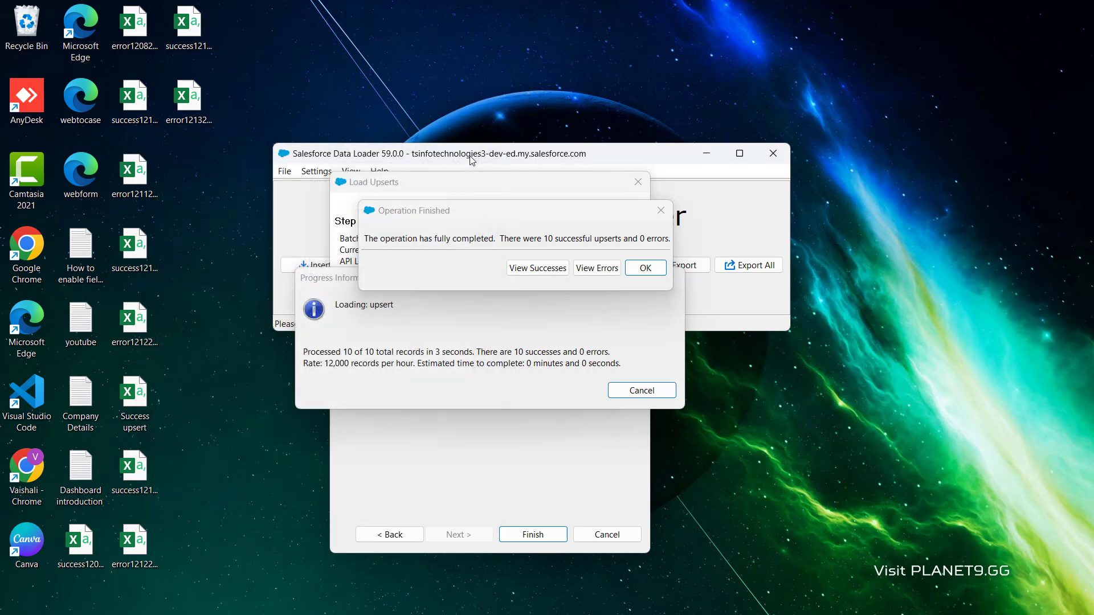
{"action": "left_click", "coordinate": [595, 273]}
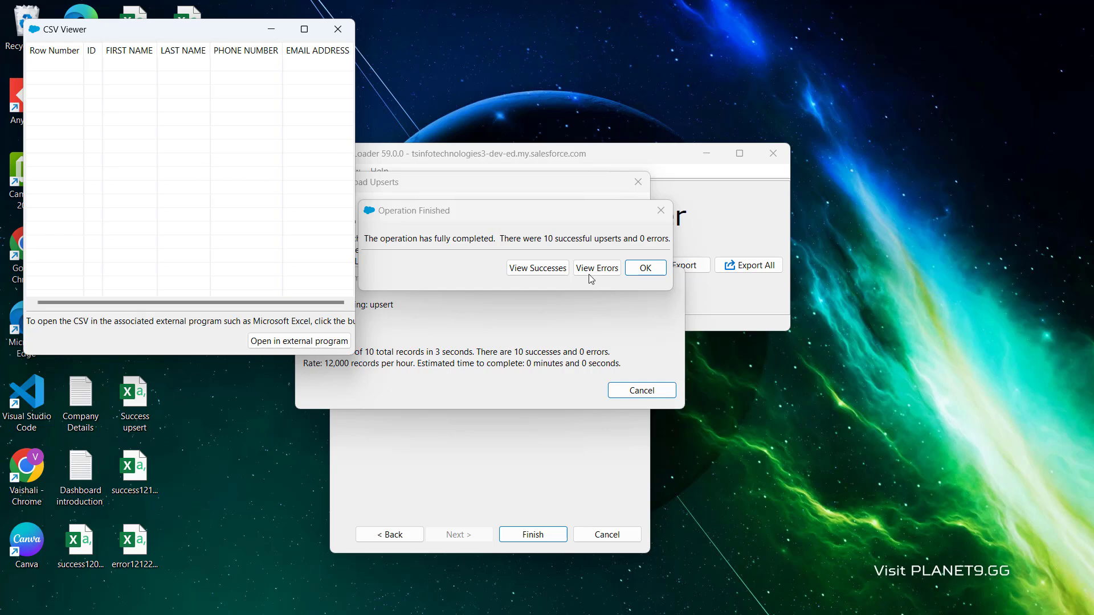
{"action": "left_click", "coordinate": [338, 30]}
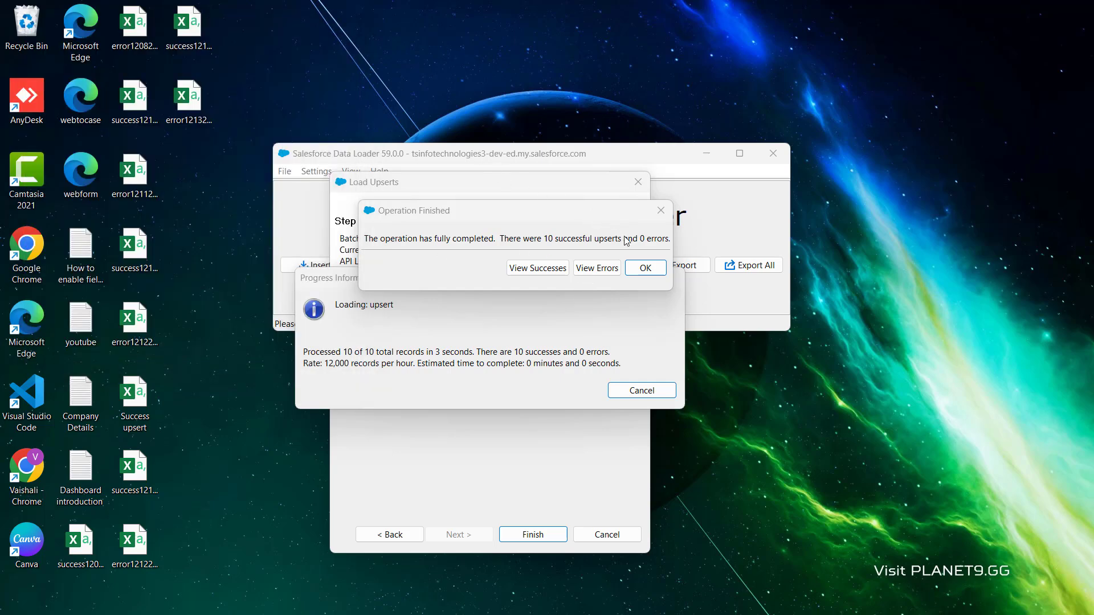
{"action": "left_click", "coordinate": [646, 266]}
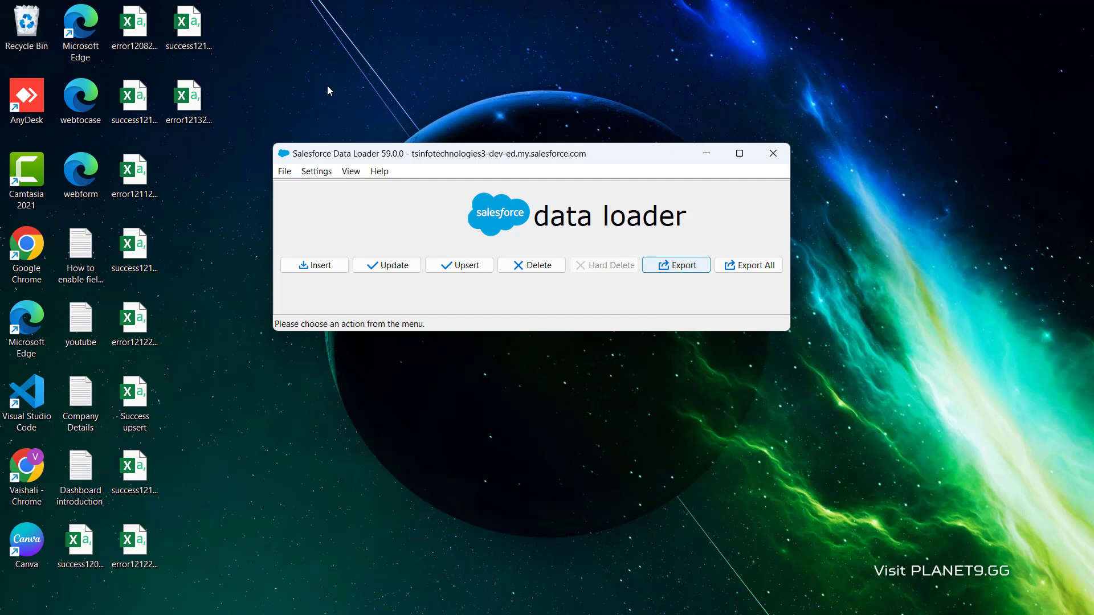
Switch to Salesforce in Chrome, search the App Launcher for sales and open the Sales app.
{"action": "left_click", "coordinate": [286, 22]}
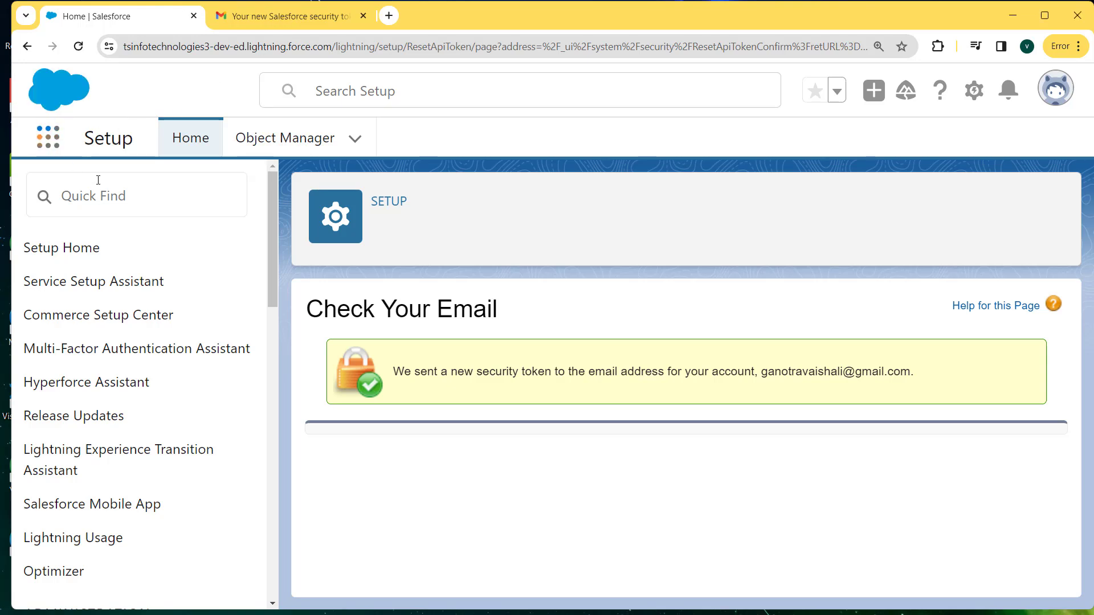
{"action": "left_click", "coordinate": [49, 143]}
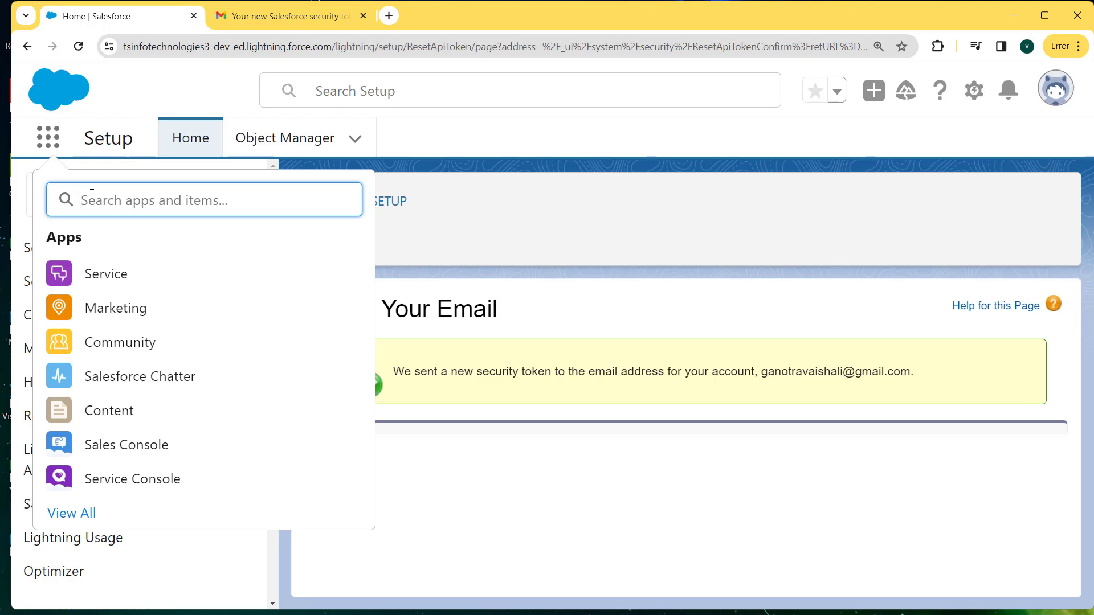
{"action": "type", "text": "sales"}
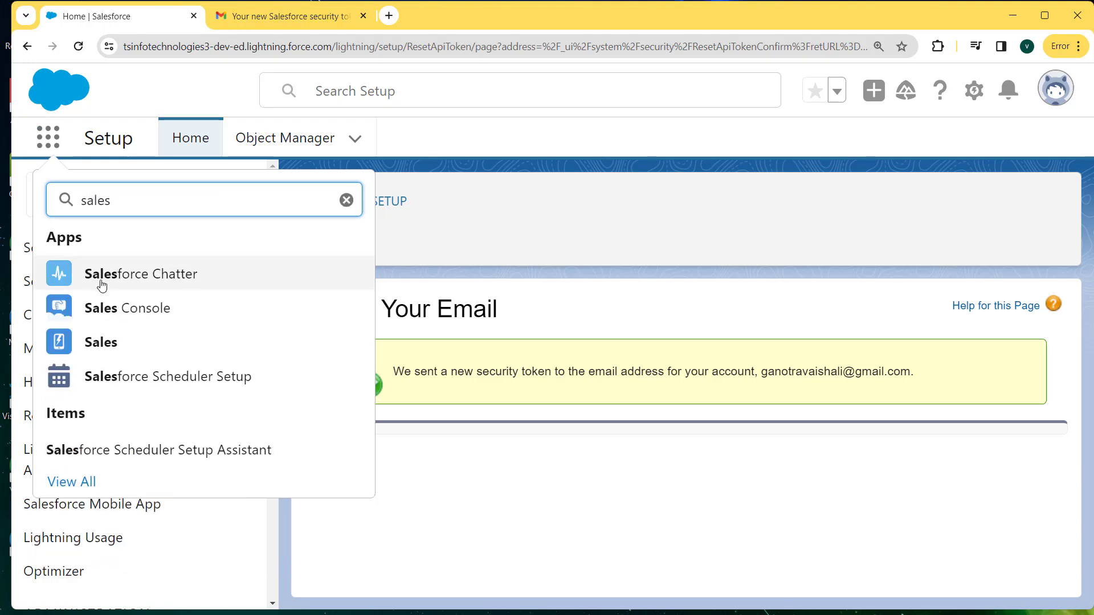
{"action": "left_click", "coordinate": [101, 340]}
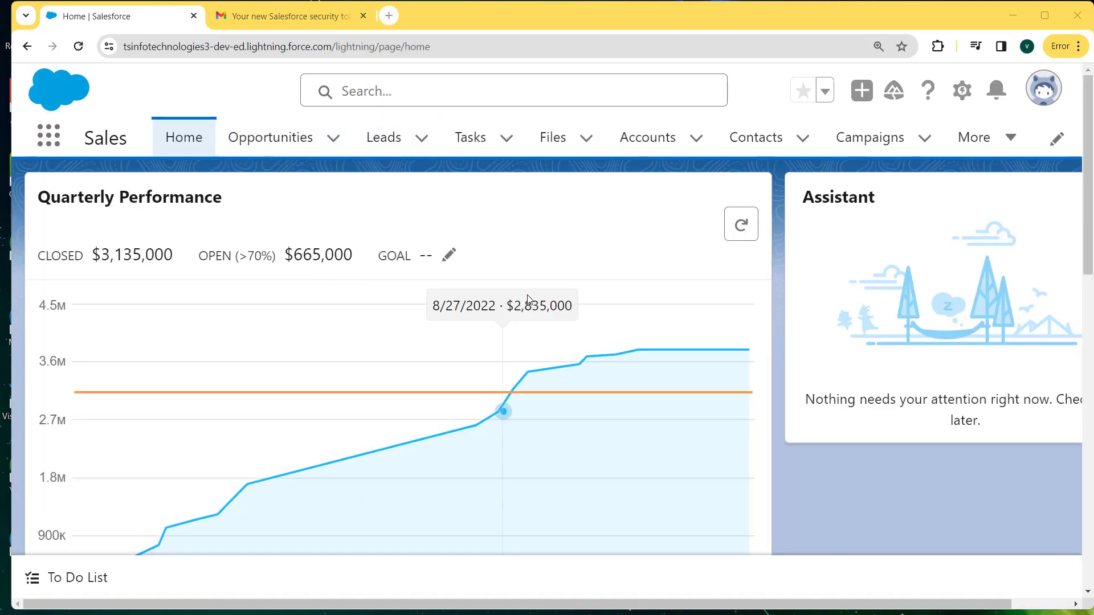
Open Contacts in the Sales app and switch the list view to All Contacts.
{"action": "left_click", "coordinate": [756, 139]}
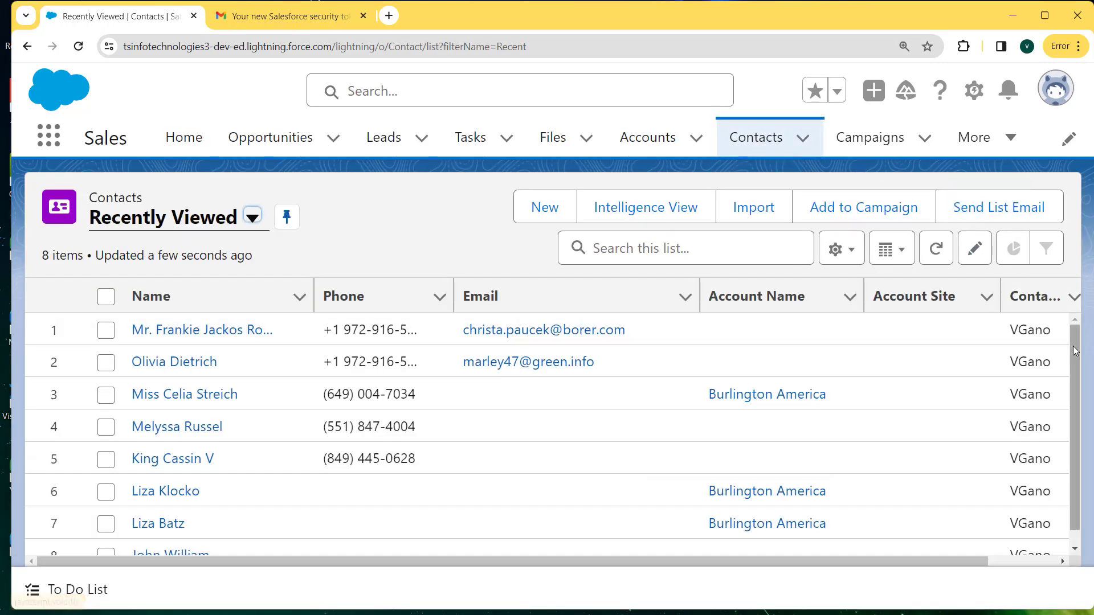
{"action": "scroll", "coordinate": [1076, 349], "scroll_direction": "down", "scroll_amount": 1}
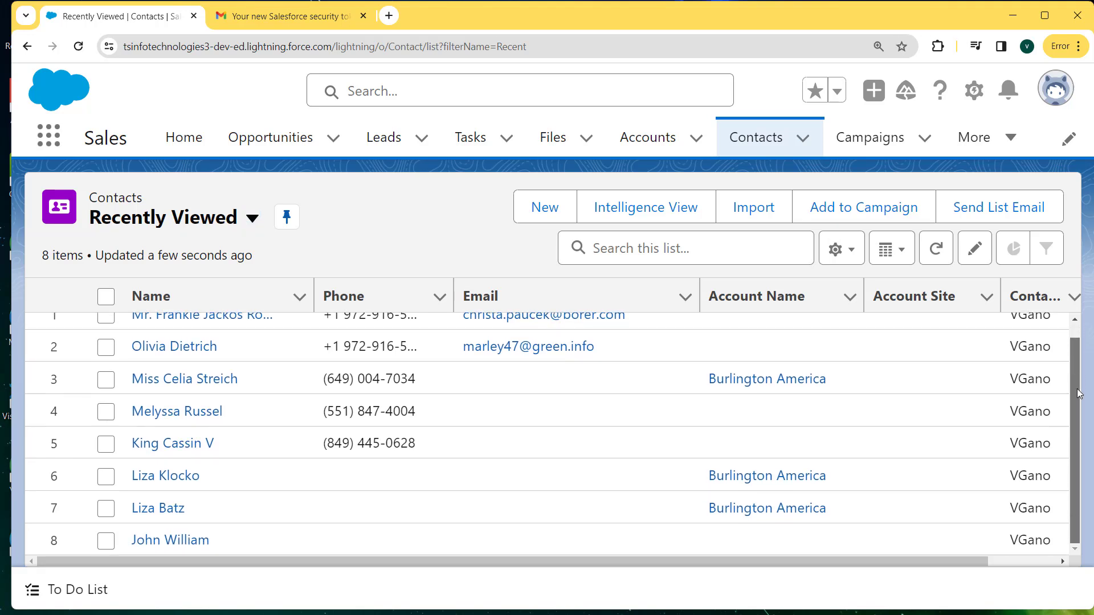
{"action": "left_click", "coordinate": [251, 219]}
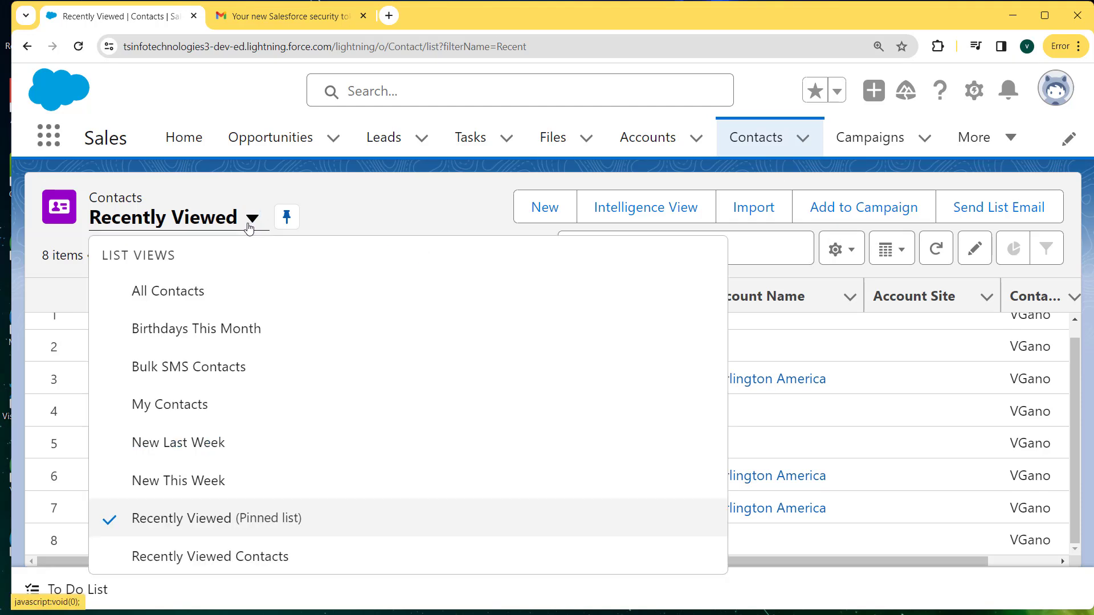
{"action": "left_click", "coordinate": [184, 292]}
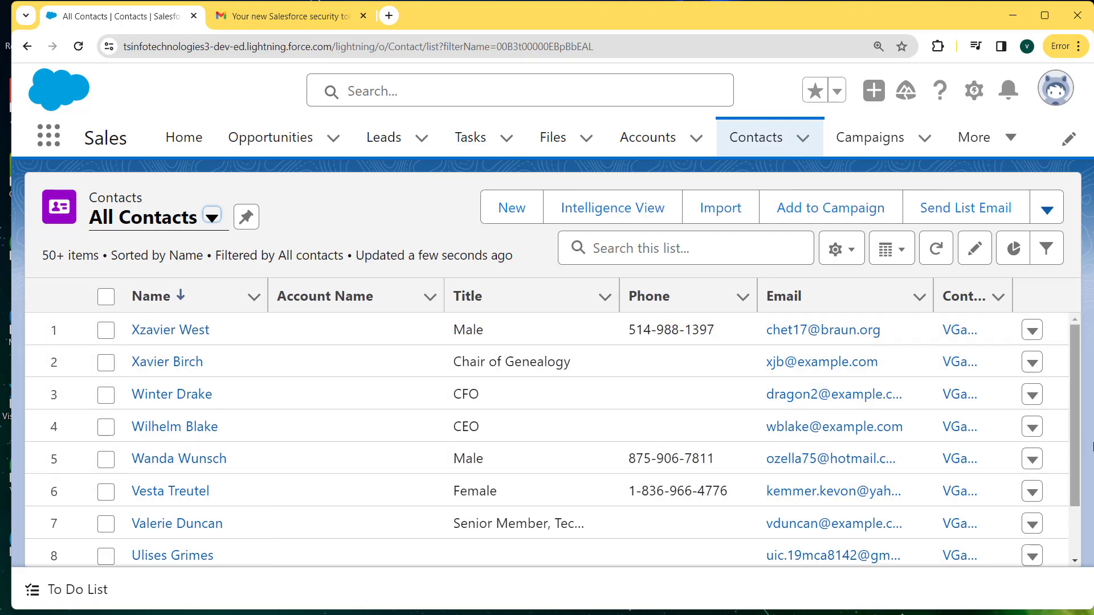
Look through the All Contacts list for the upserted contacts and check their titles, phones and emails.
{"action": "scroll", "coordinate": [1072, 463], "scroll_direction": "down", "scroll_amount": 5}
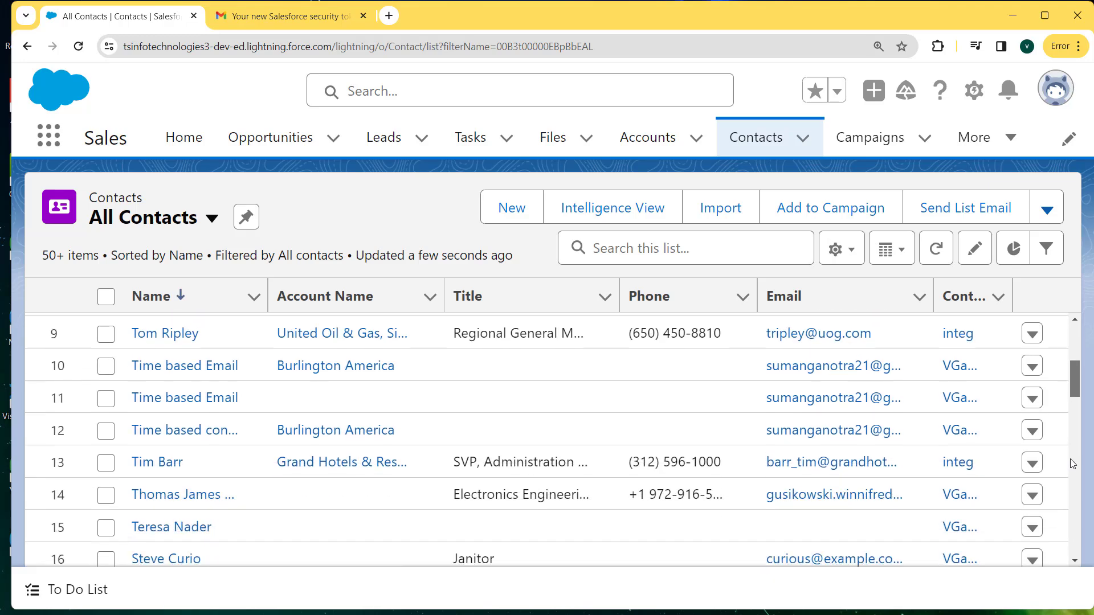
{"action": "scroll", "coordinate": [1072, 464], "scroll_direction": "down", "scroll_amount": 6}
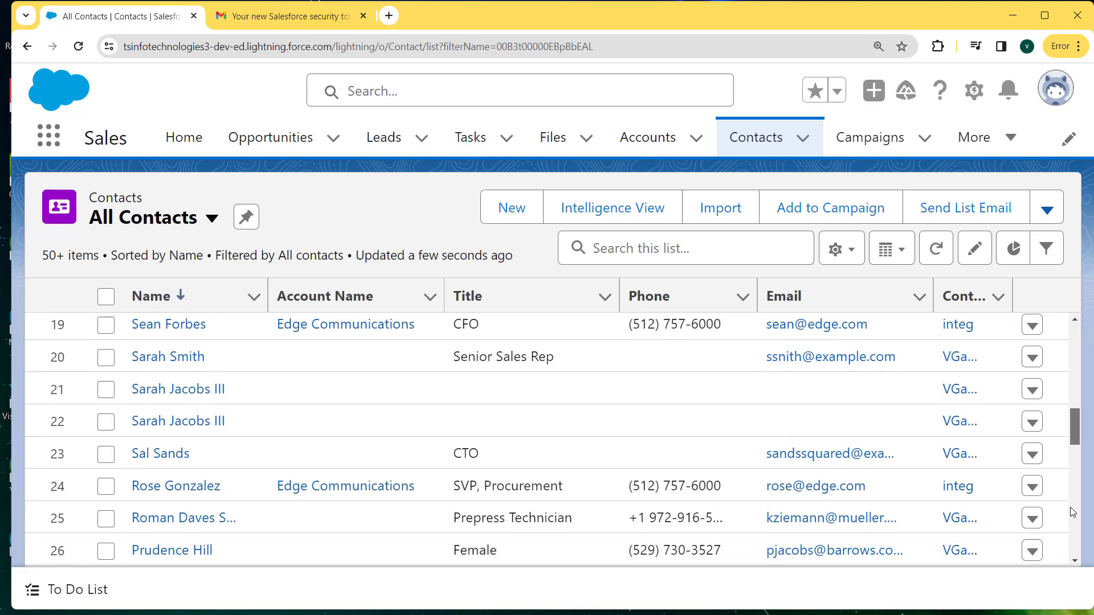
{"action": "scroll", "coordinate": [1073, 511], "scroll_direction": "down", "scroll_amount": 3}
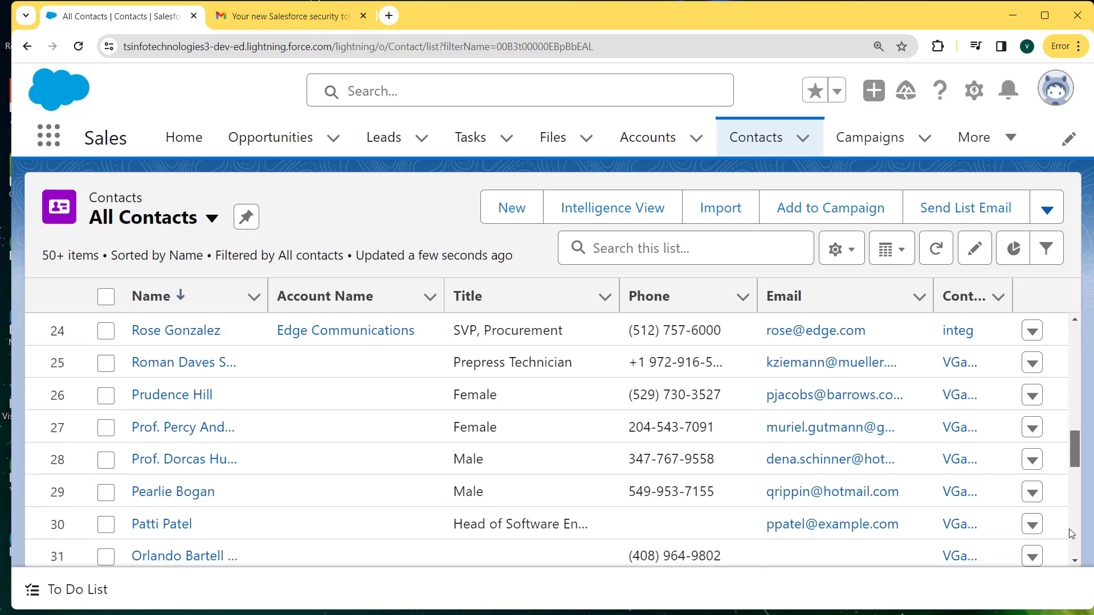
{"action": "scroll", "coordinate": [1071, 534], "scroll_direction": "down", "scroll_amount": 4}
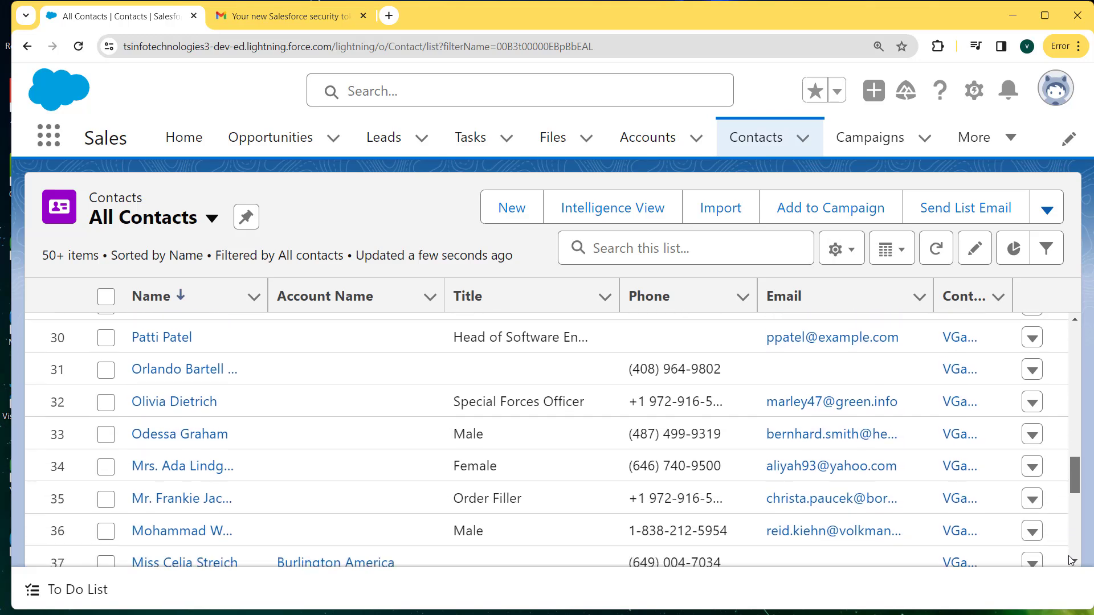
{"action": "scroll", "coordinate": [1071, 561], "scroll_direction": "down", "scroll_amount": 8}
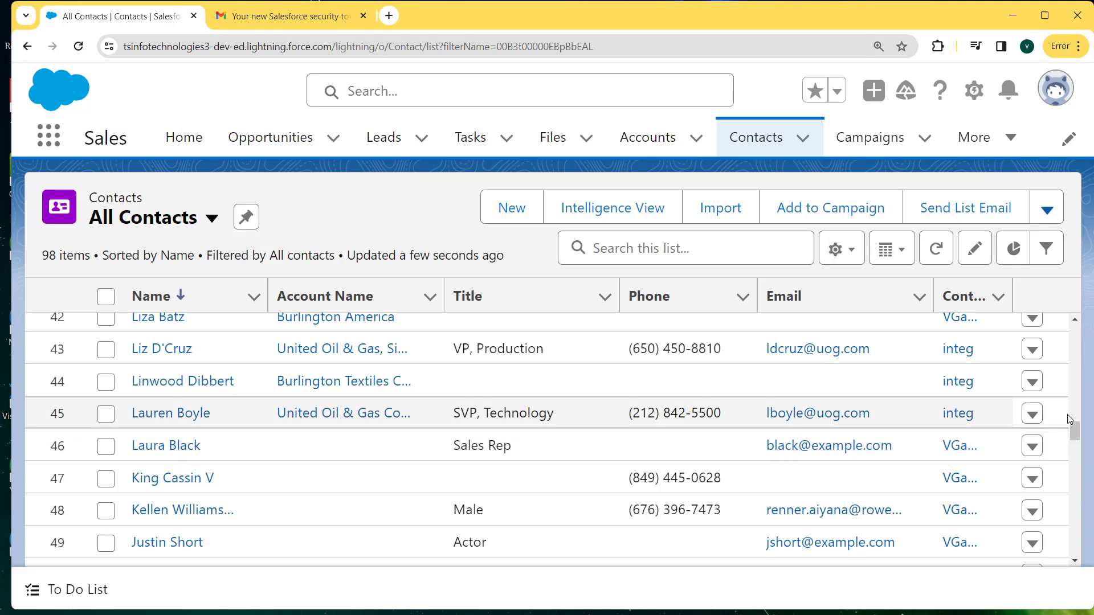
{"action": "left_click_drag", "start_coordinate": [1075, 440], "coordinate": [1076, 469]}
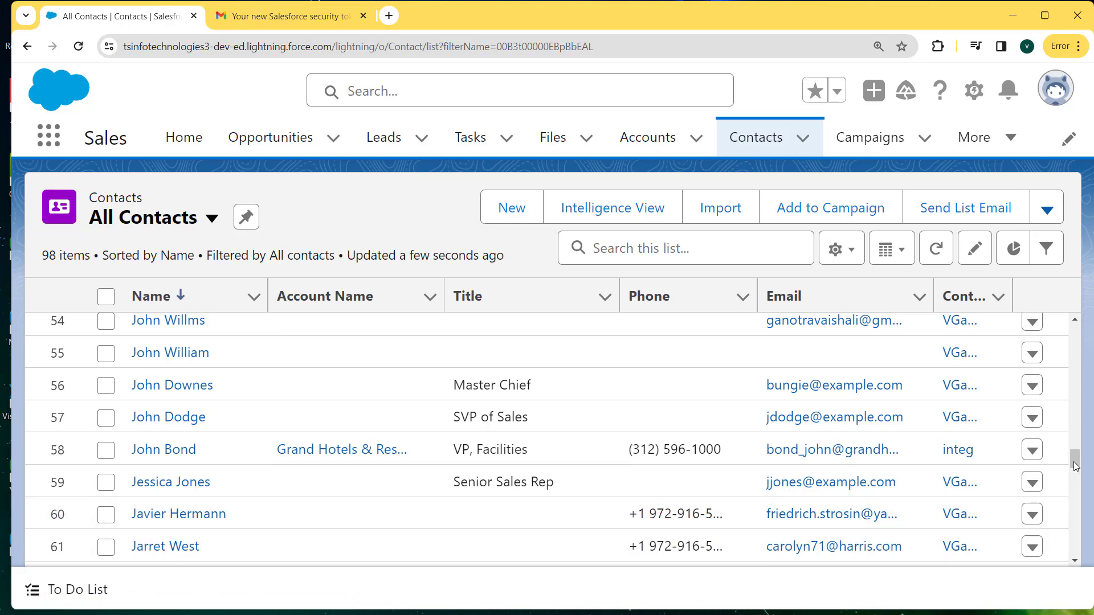
{"action": "left_click_drag", "start_coordinate": [1074, 464], "coordinate": [1075, 477]}
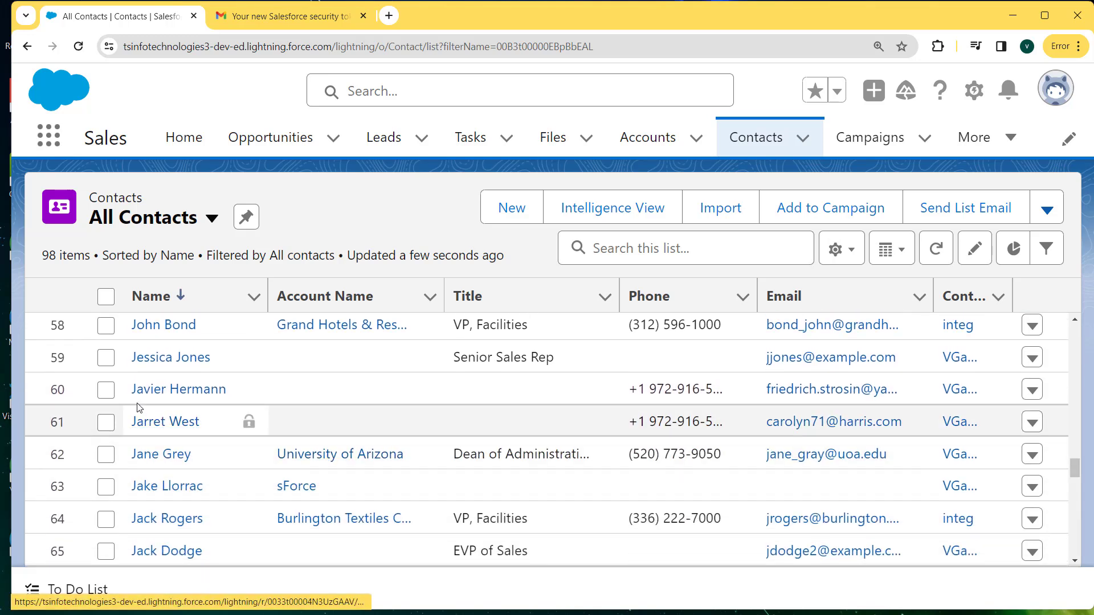